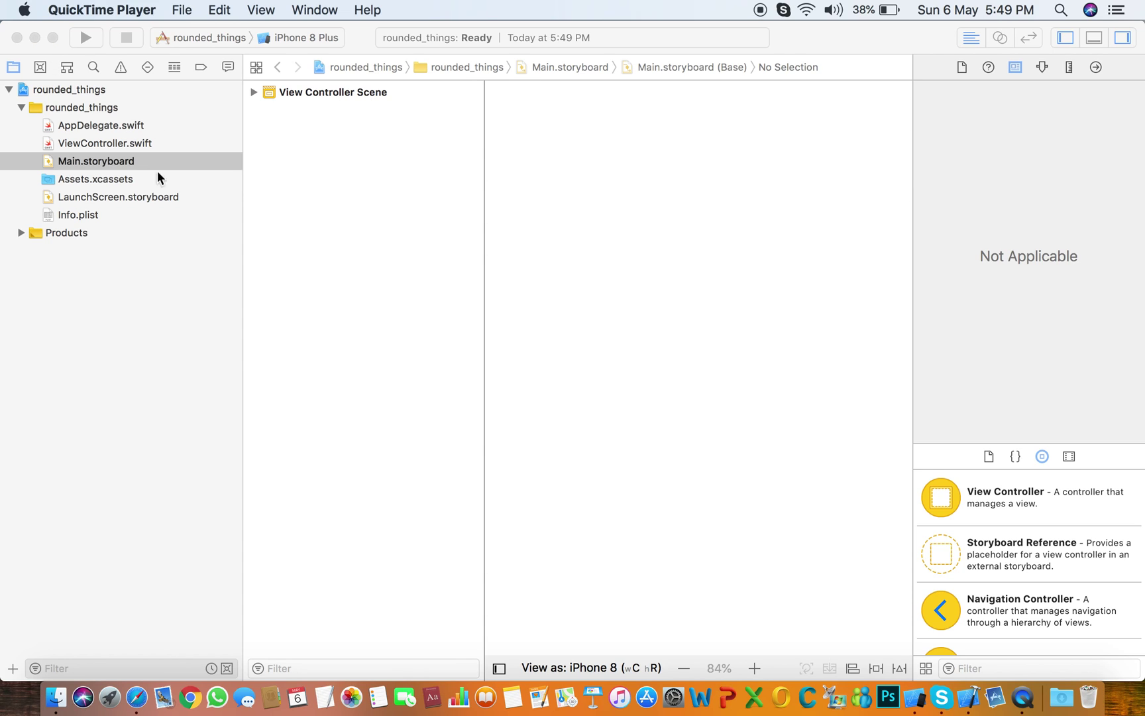
# - Open Main.storyboard and select its View Controller scene on the canvas
pyautogui.click(137, 165)
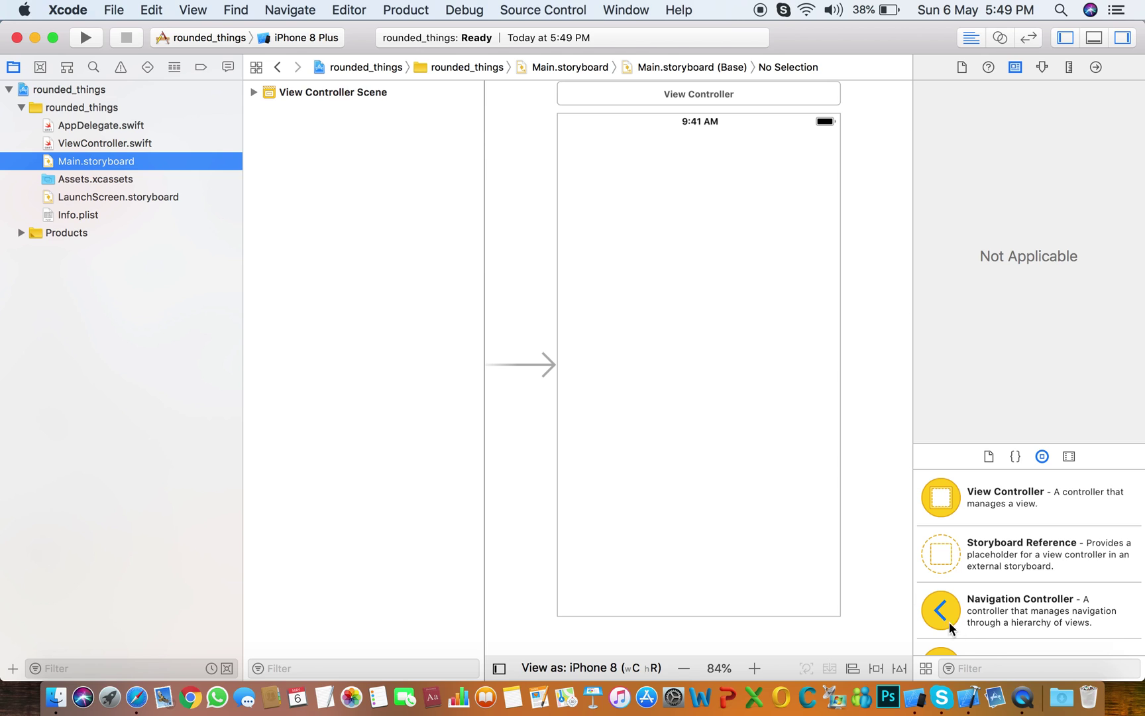
pyautogui.click(990, 670)
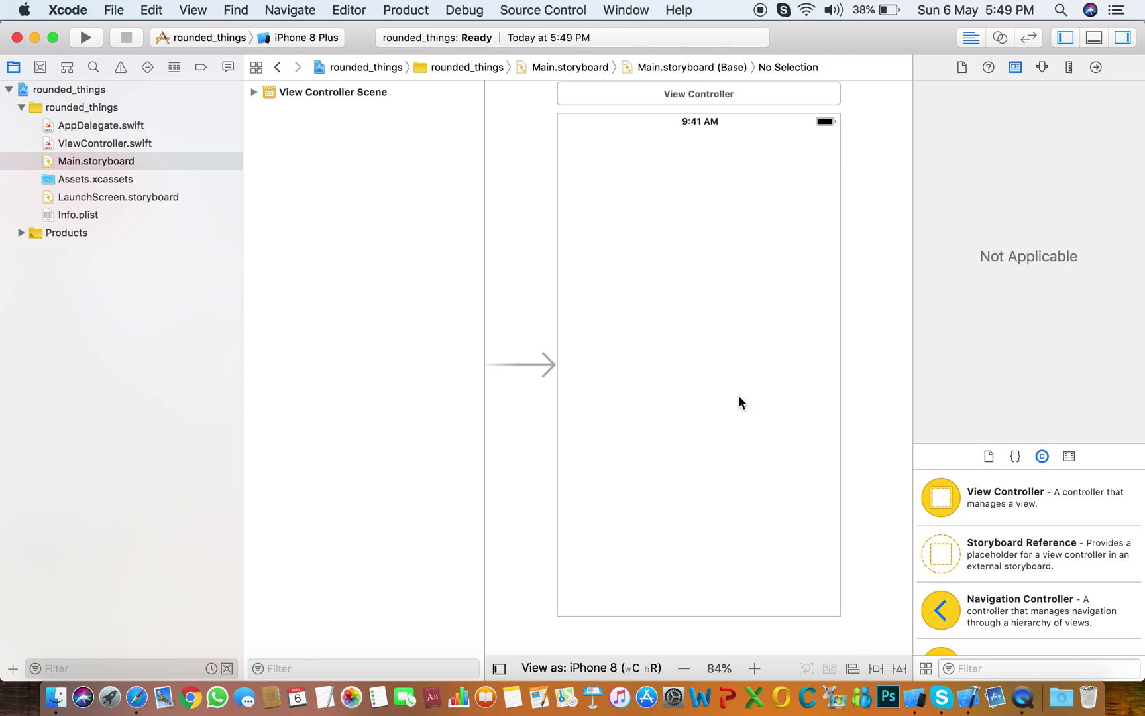
pyautogui.scroll(3, 662, 283)
pyautogui.click(698, 186)
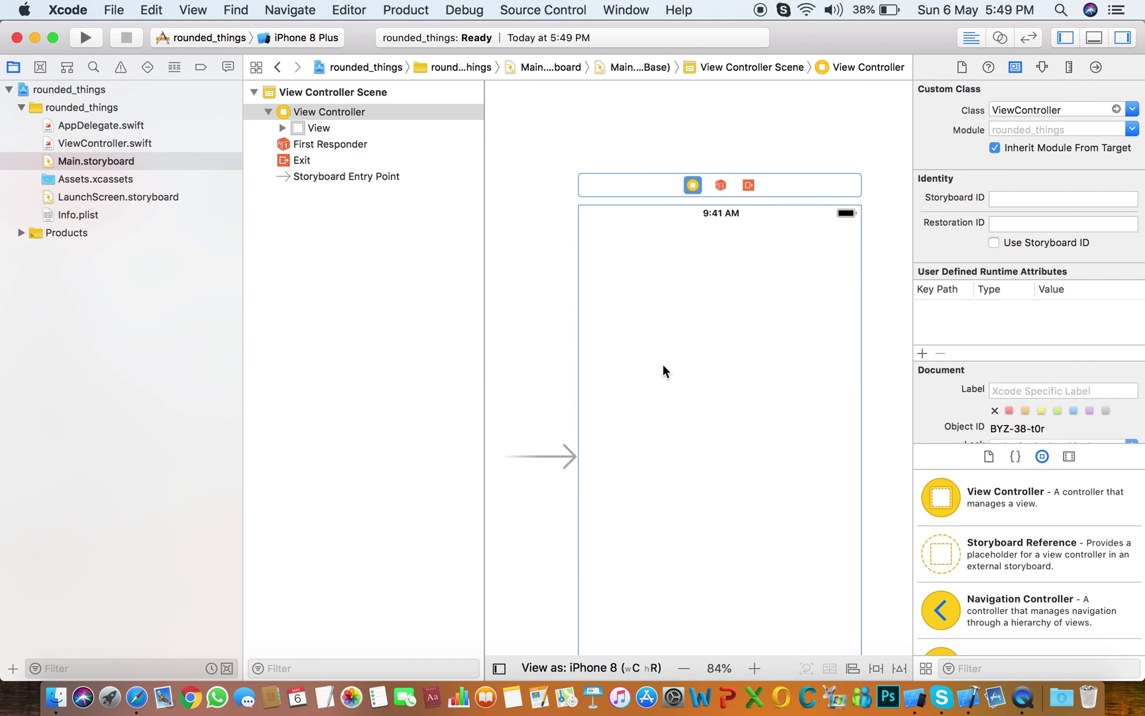
pyautogui.scroll(-3, 793, 257)
pyautogui.scroll(-5, 794, 258)
# - Add a Button from the Object Library, with an Image View placed above it
pyautogui.click(1029, 668)
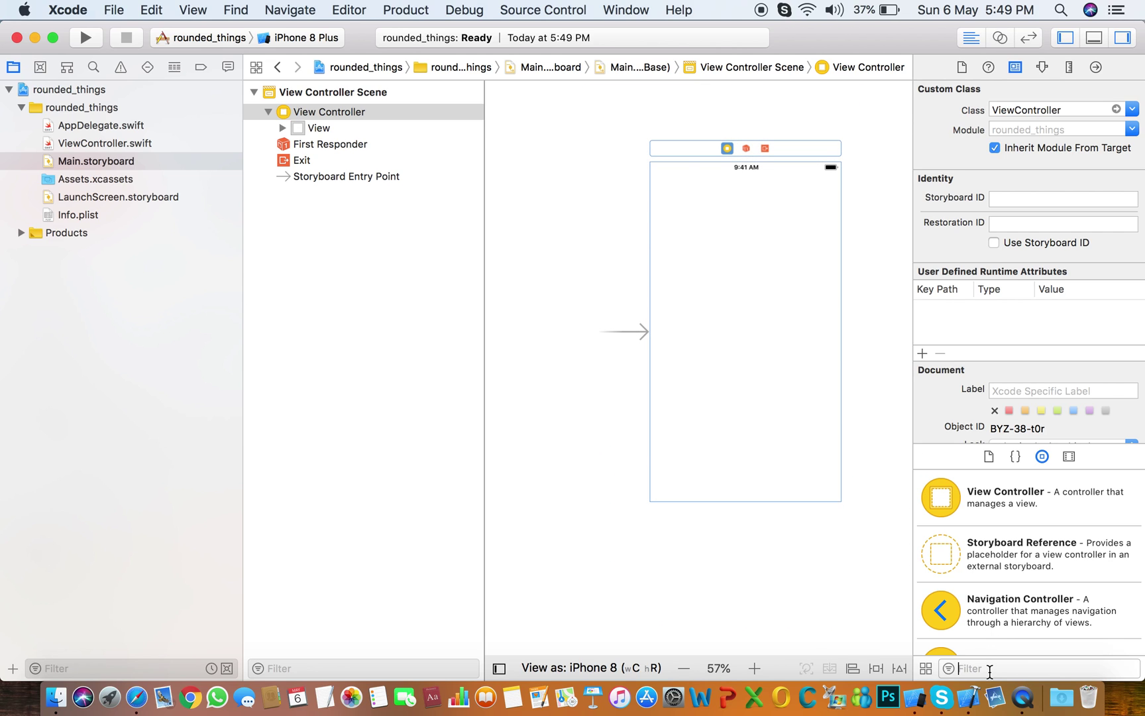
pyautogui.write('but')
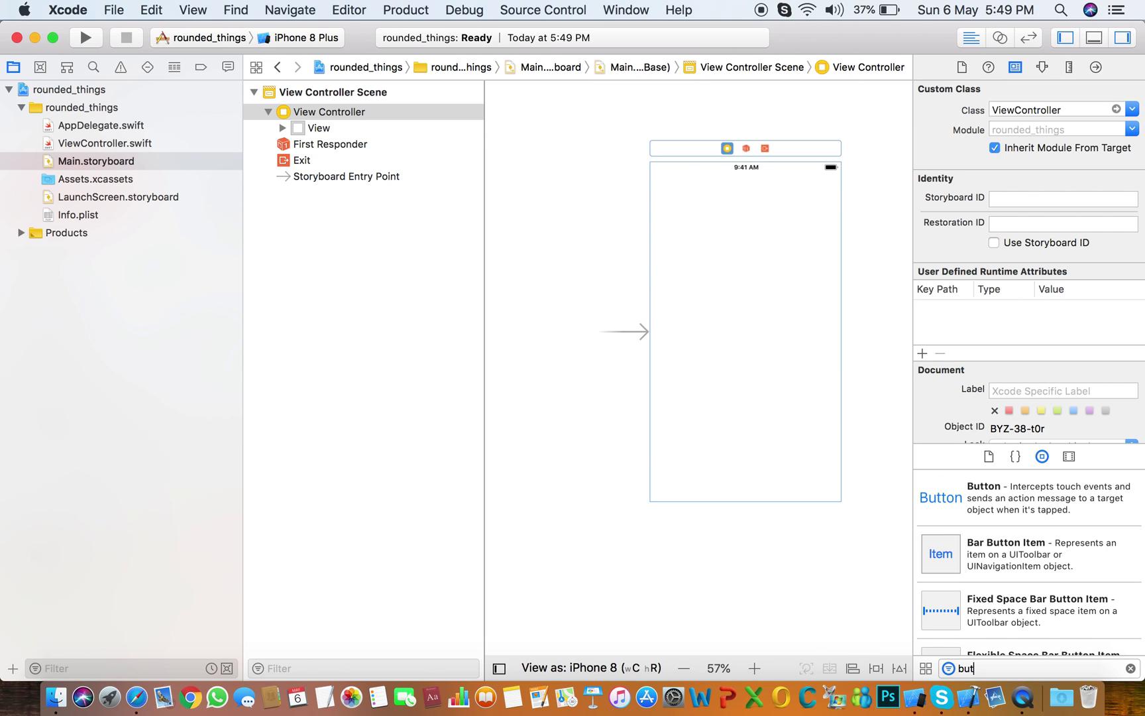
pyautogui.click(950, 491)
pyautogui.moveTo(950, 491); pyautogui.dragTo(745, 332)
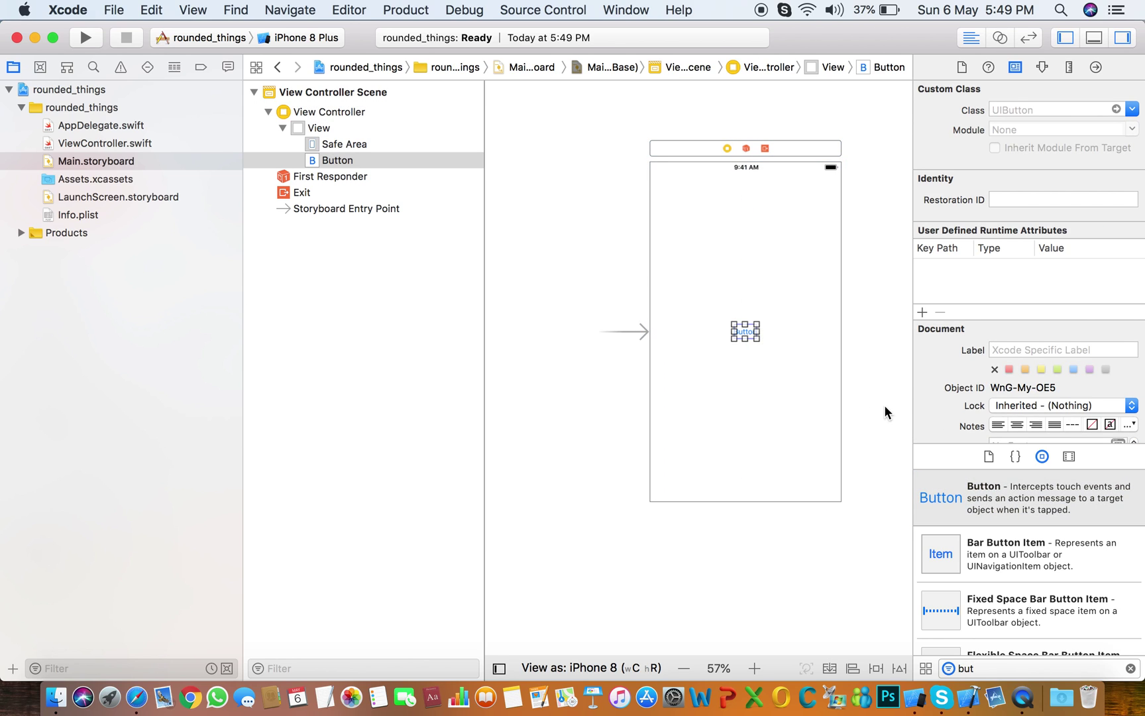
pyautogui.click(1131, 667)
pyautogui.write('imag')
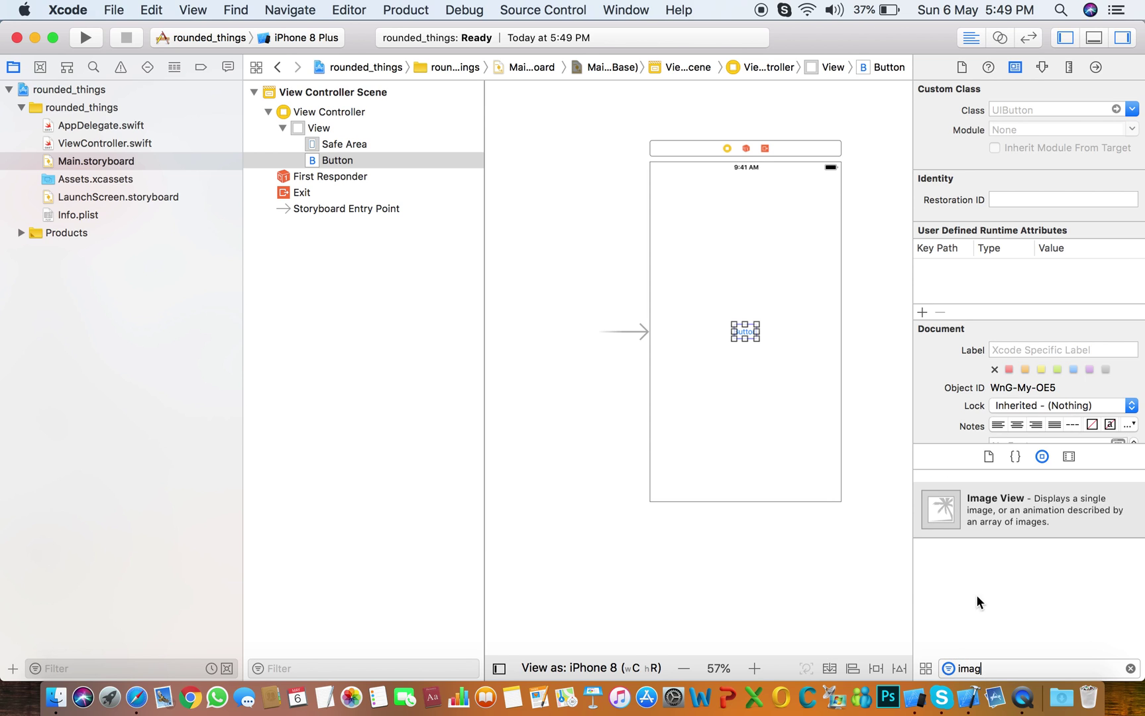
pyautogui.moveTo(992, 494); pyautogui.dragTo(749, 279)
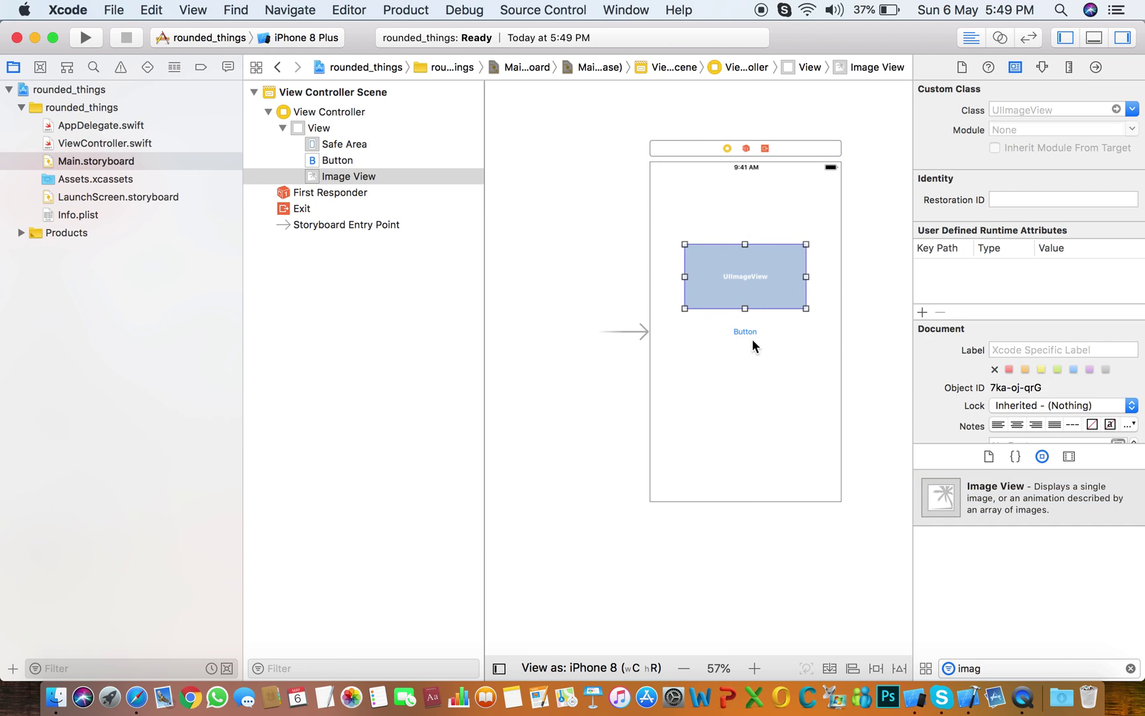
# - Widen the button by dragging its left and right handles outward
pyautogui.click(744, 331)
pyautogui.moveTo(733, 332); pyautogui.dragTo(688, 332)
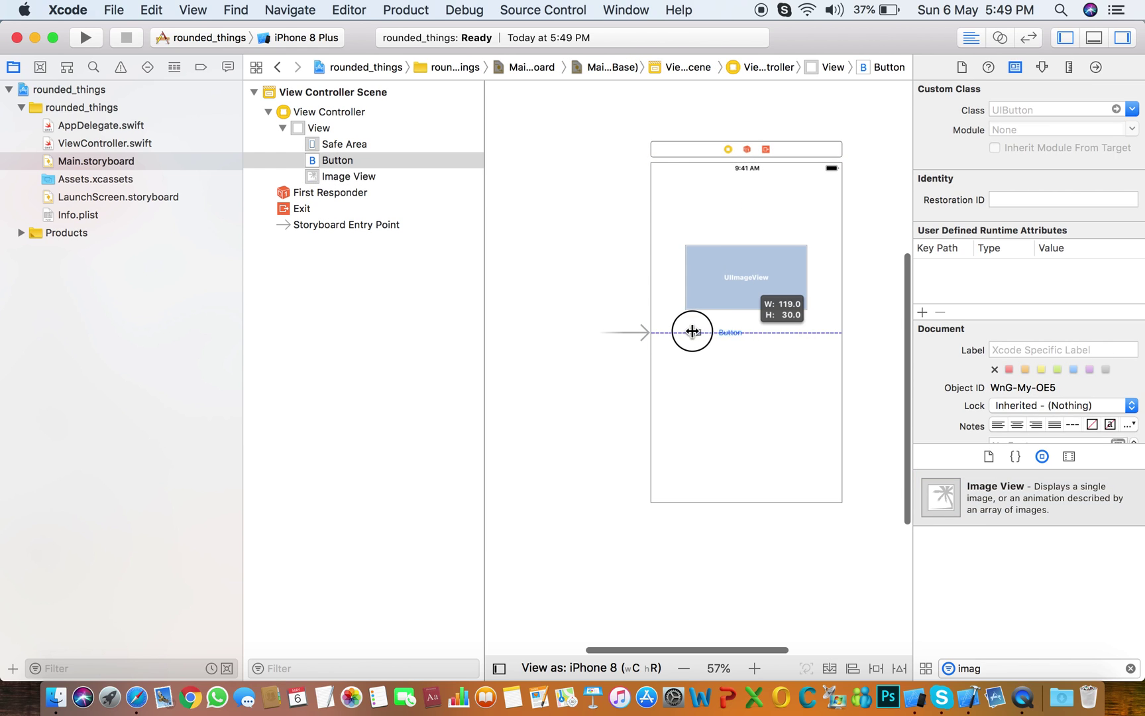
pyautogui.moveTo(757, 331)
pyautogui.mouseDown()
pyautogui.moveTo(811, 329)
pyautogui.moveTo(746, 350)
pyautogui.mouseUp()
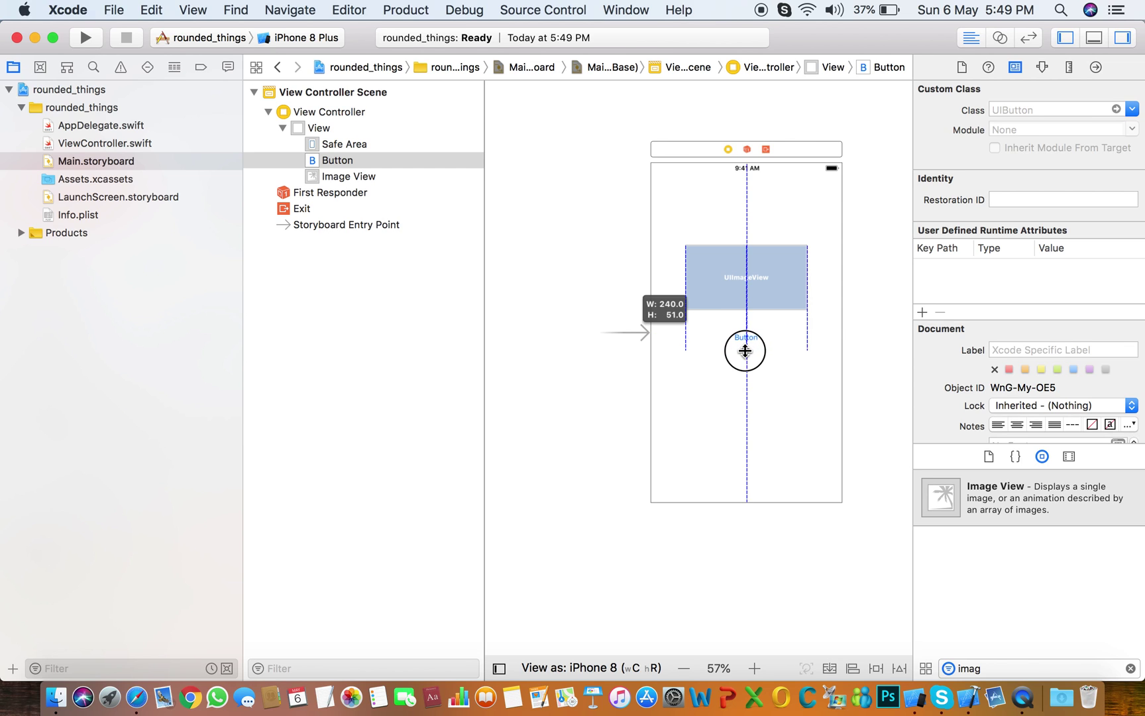
# - Set the button's Text Color to White Color and its background to blue
pyautogui.click(1042, 67)
pyautogui.scroll(-3, 1062, 296)
pyautogui.scroll(2, 1061, 295)
pyautogui.click(1130, 213)
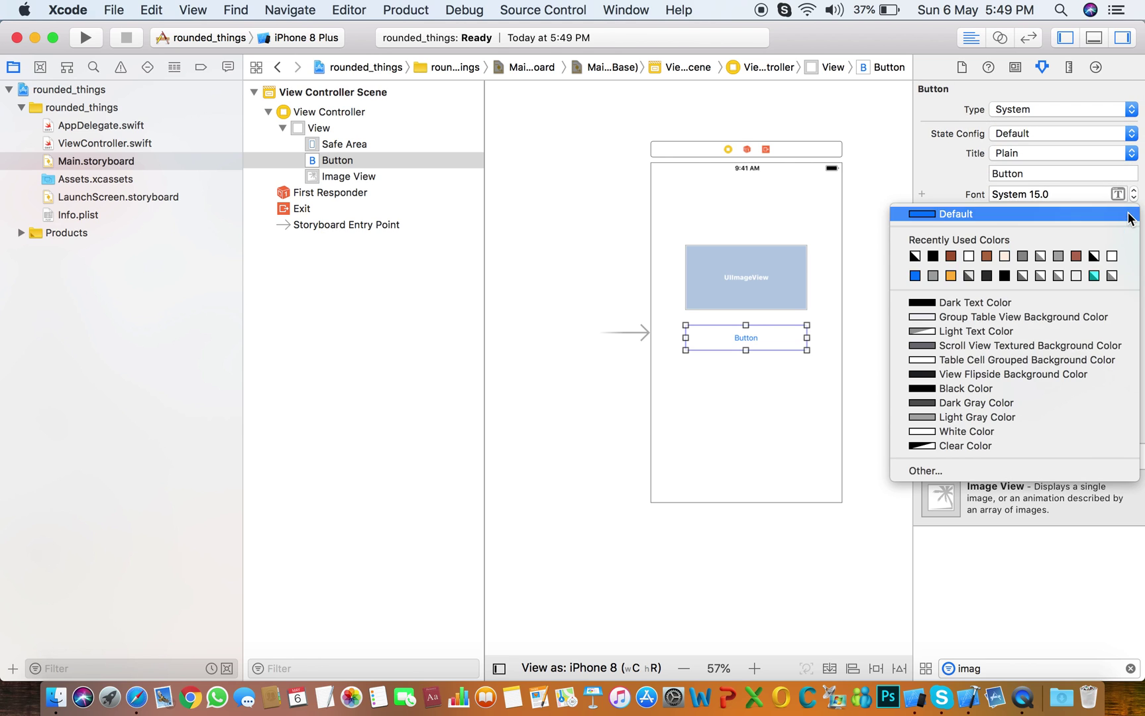
pyautogui.click(966, 432)
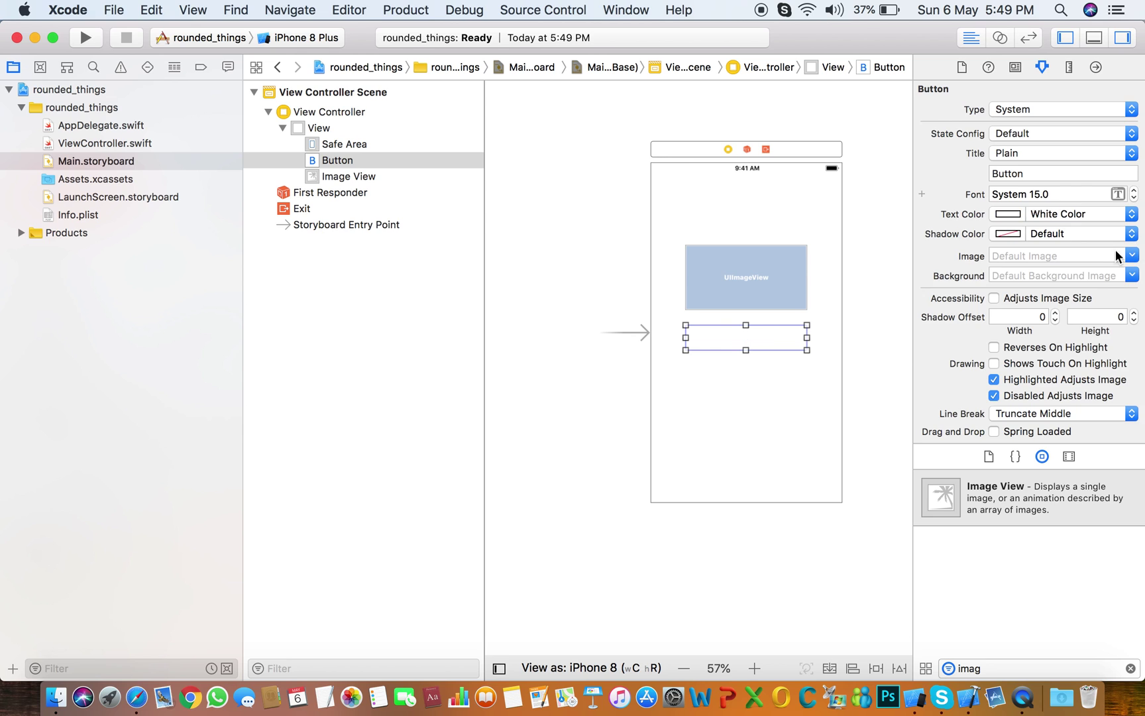
pyautogui.scroll(-3, 1065, 295)
pyautogui.scroll(-5, 1019, 329)
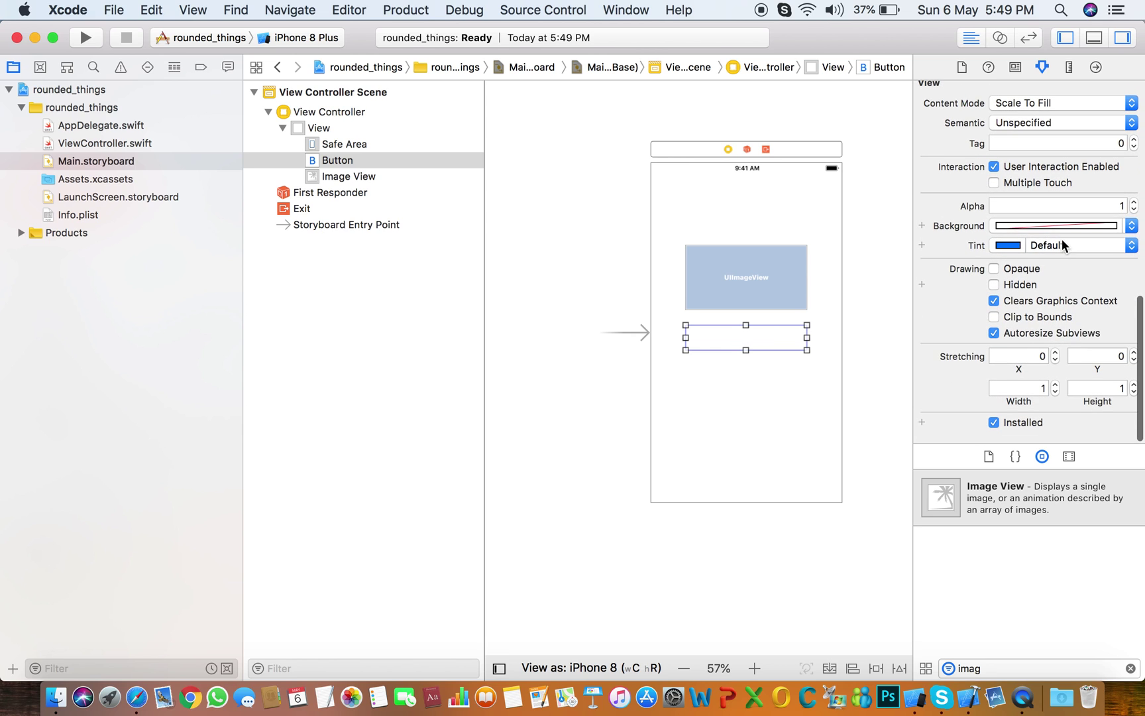
pyautogui.click(1131, 225)
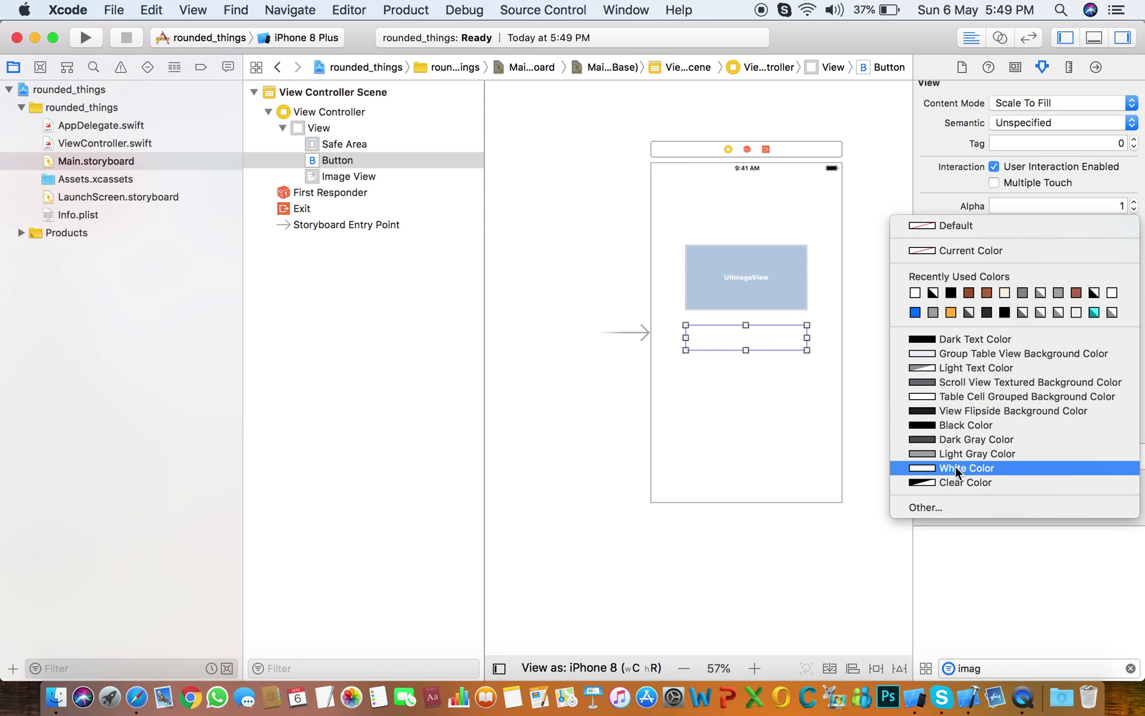
pyautogui.click(915, 312)
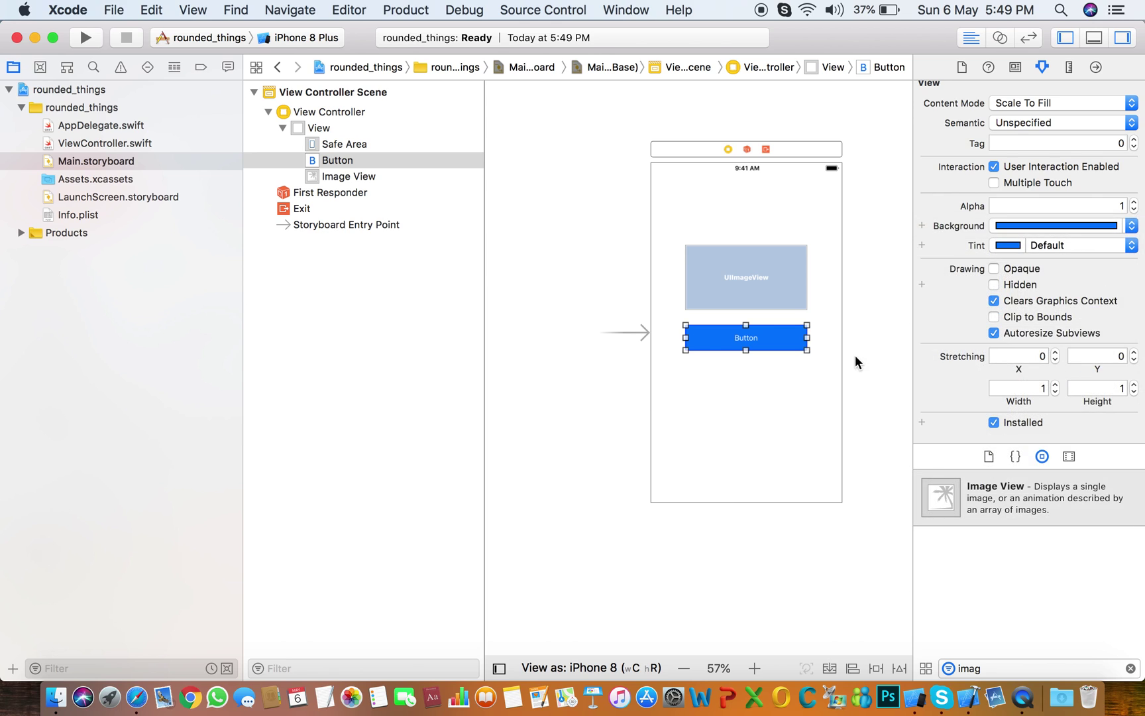
pyautogui.click(785, 393)
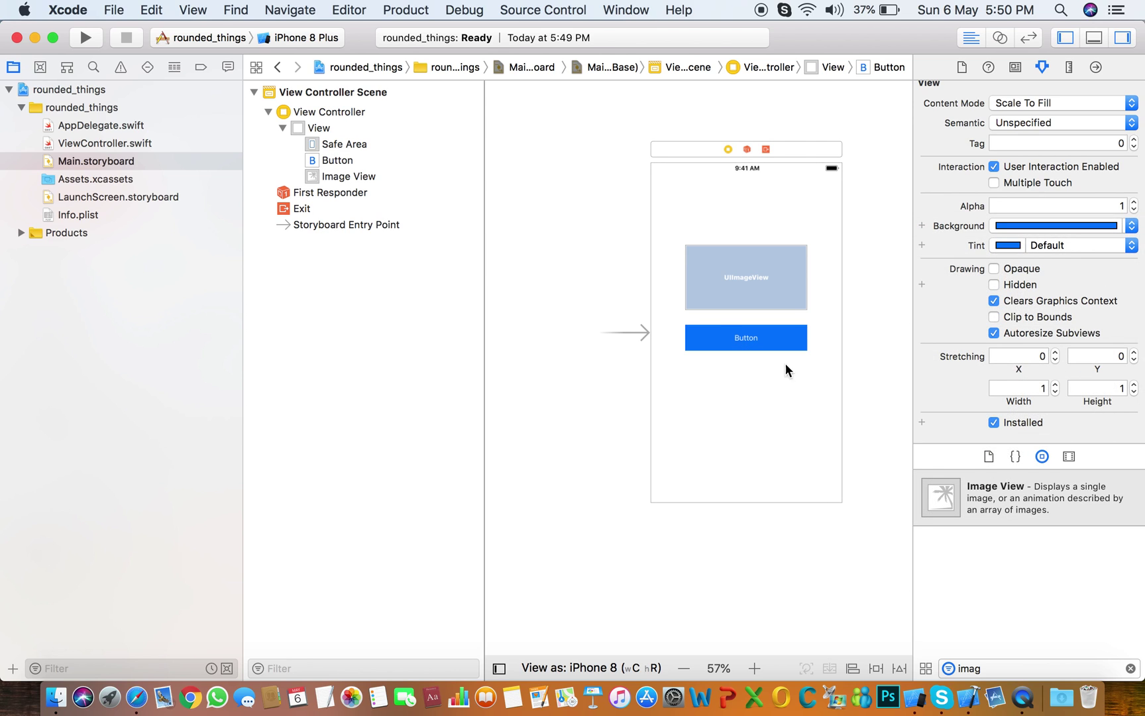
pyautogui.click(744, 276)
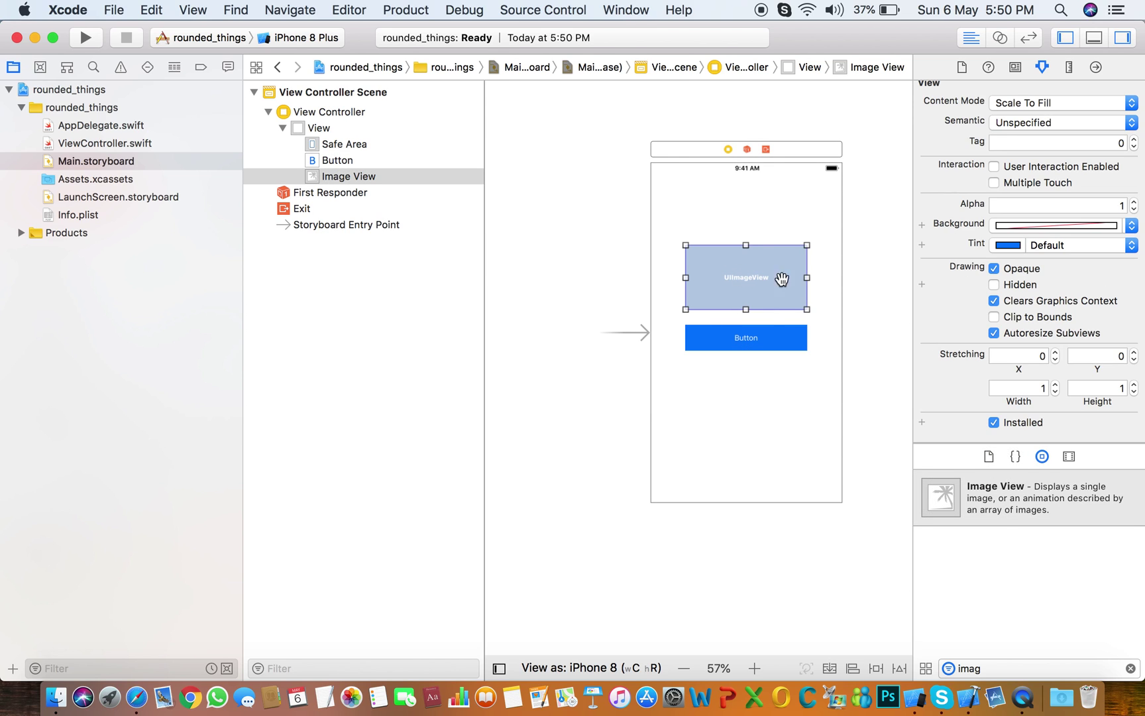
# - Add top, left, right and bottom spacing constraints to the image view
pyautogui.click(877, 668)
pyautogui.click(878, 388)
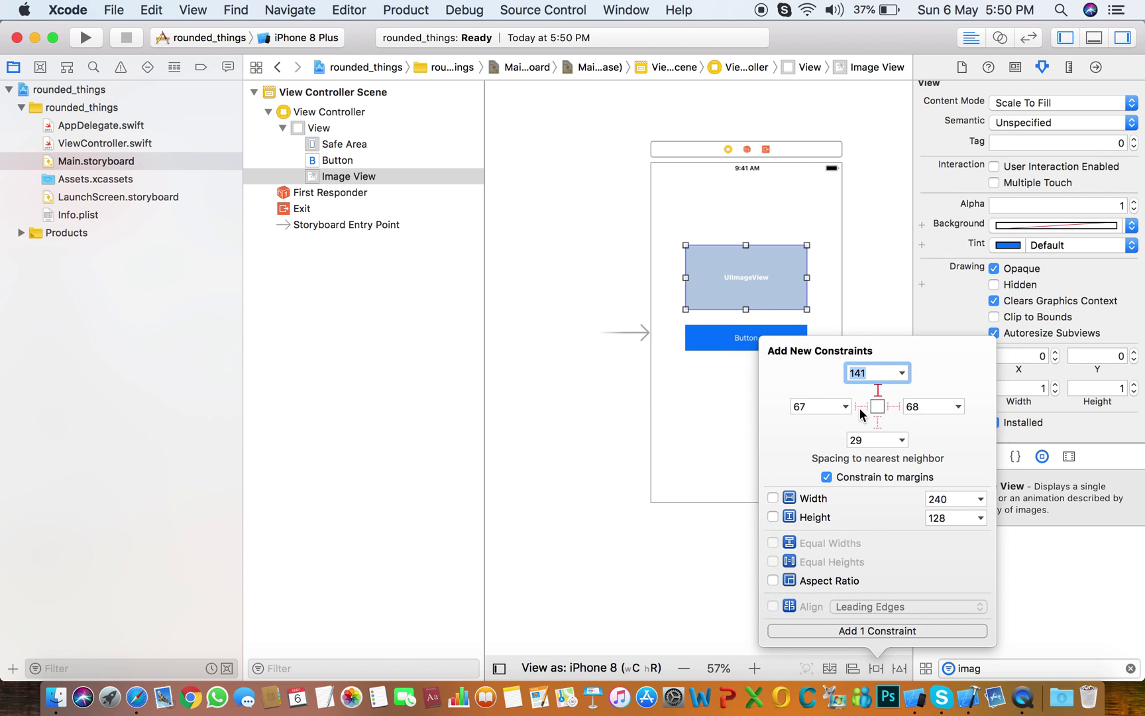
pyautogui.click(861, 407)
pyautogui.click(894, 407)
pyautogui.click(879, 422)
pyautogui.click(863, 630)
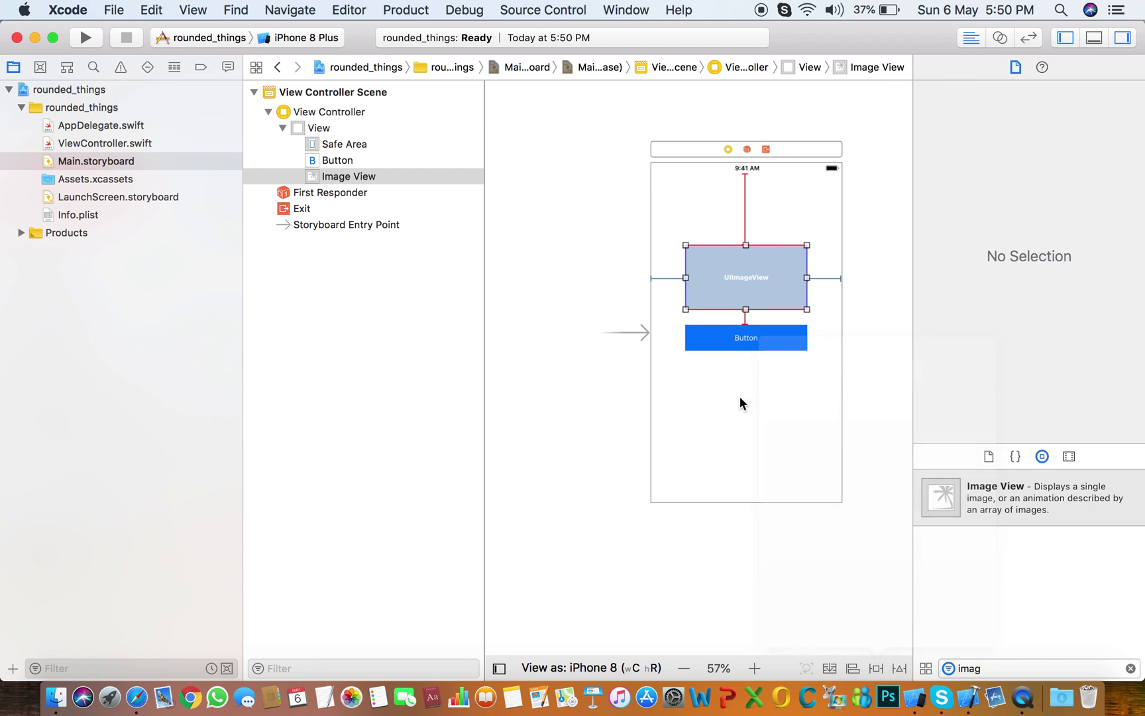
# - Pin the button with three spacing constraints: top, left and right
pyautogui.click(738, 341)
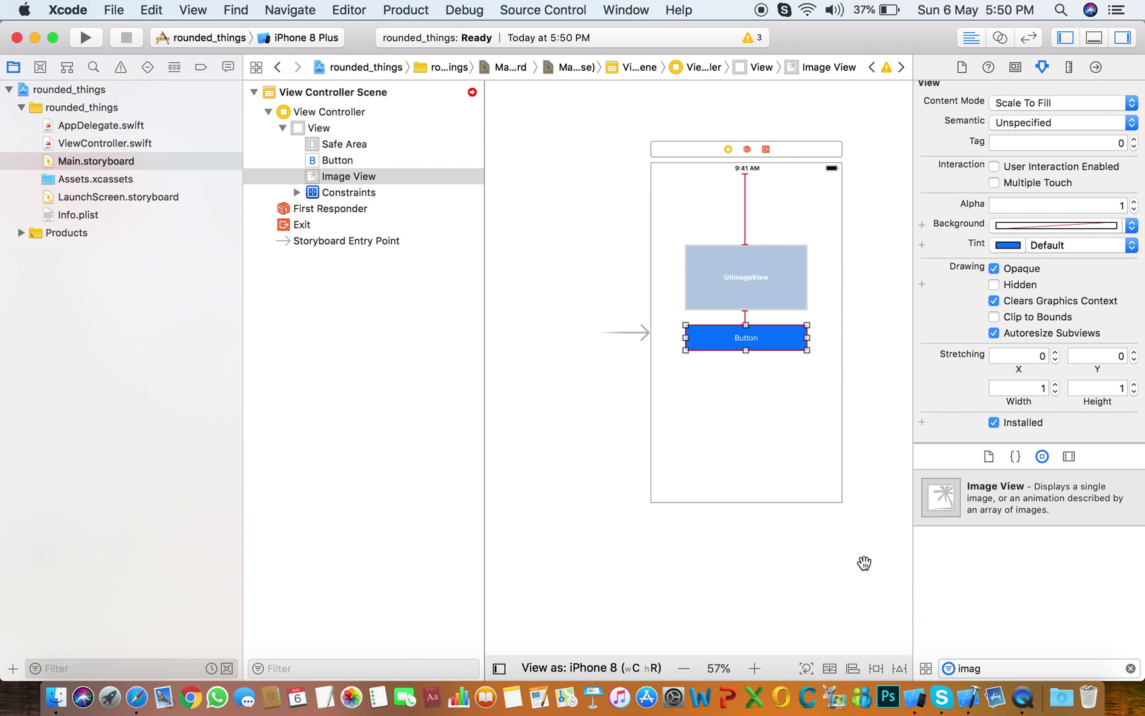
pyautogui.click(877, 669)
pyautogui.click(863, 406)
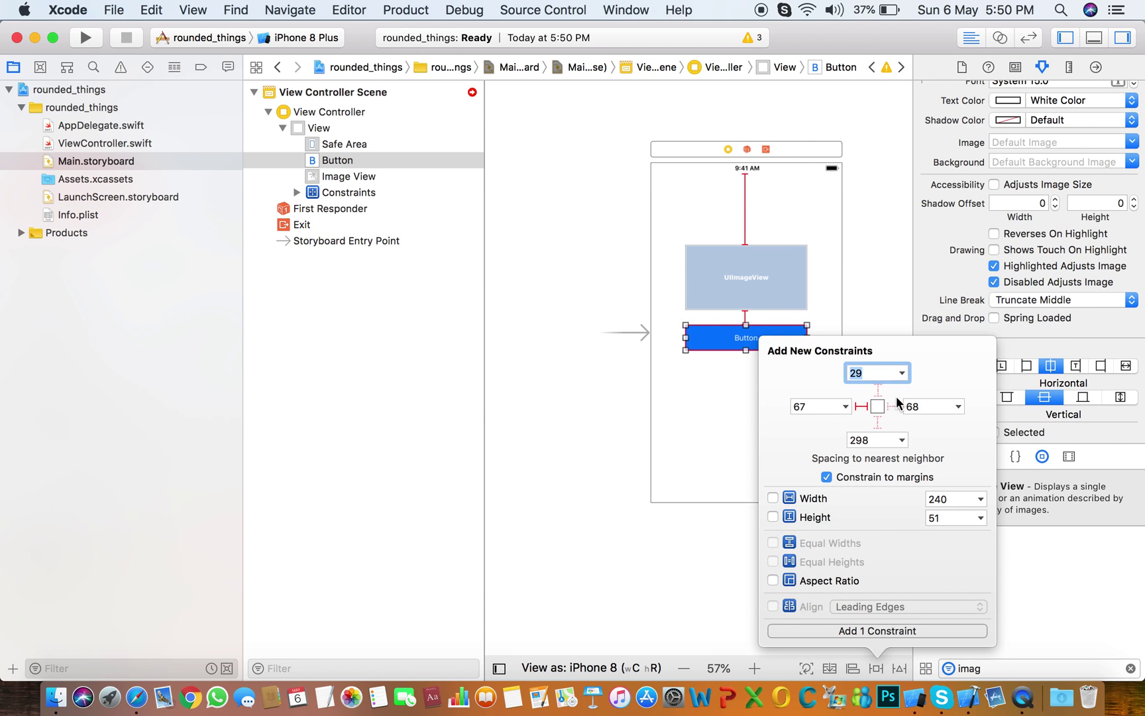
pyautogui.click(896, 407)
pyautogui.click(877, 388)
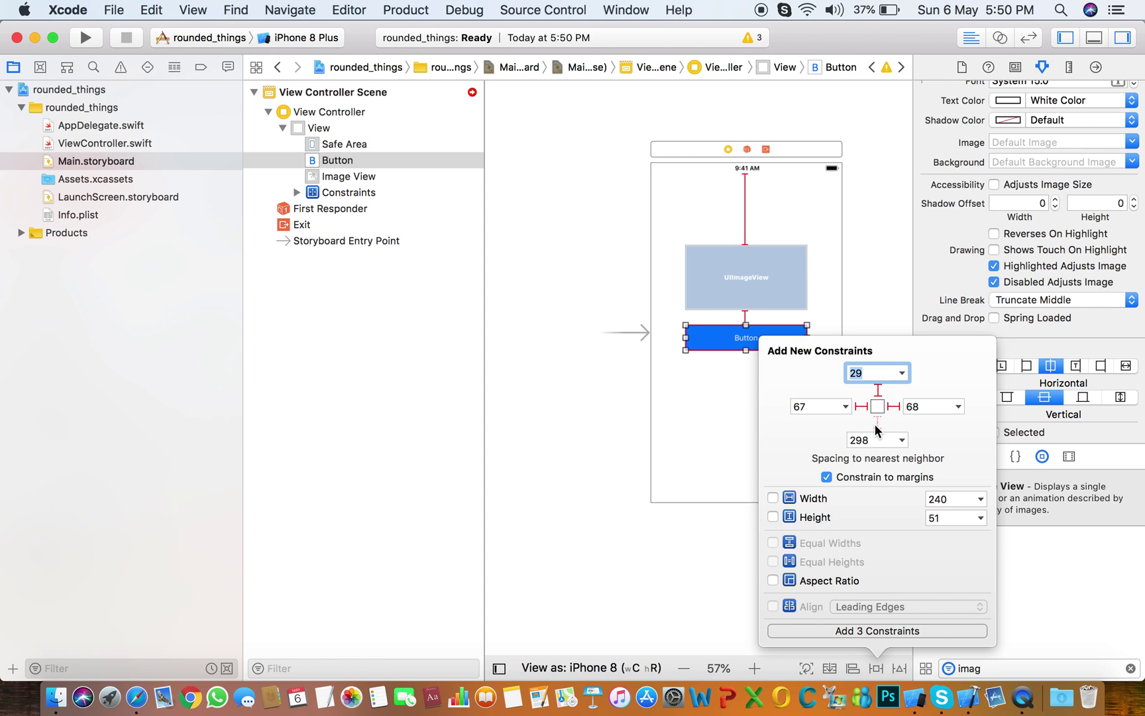
pyautogui.click(877, 431)
pyautogui.click(877, 391)
pyautogui.click(865, 630)
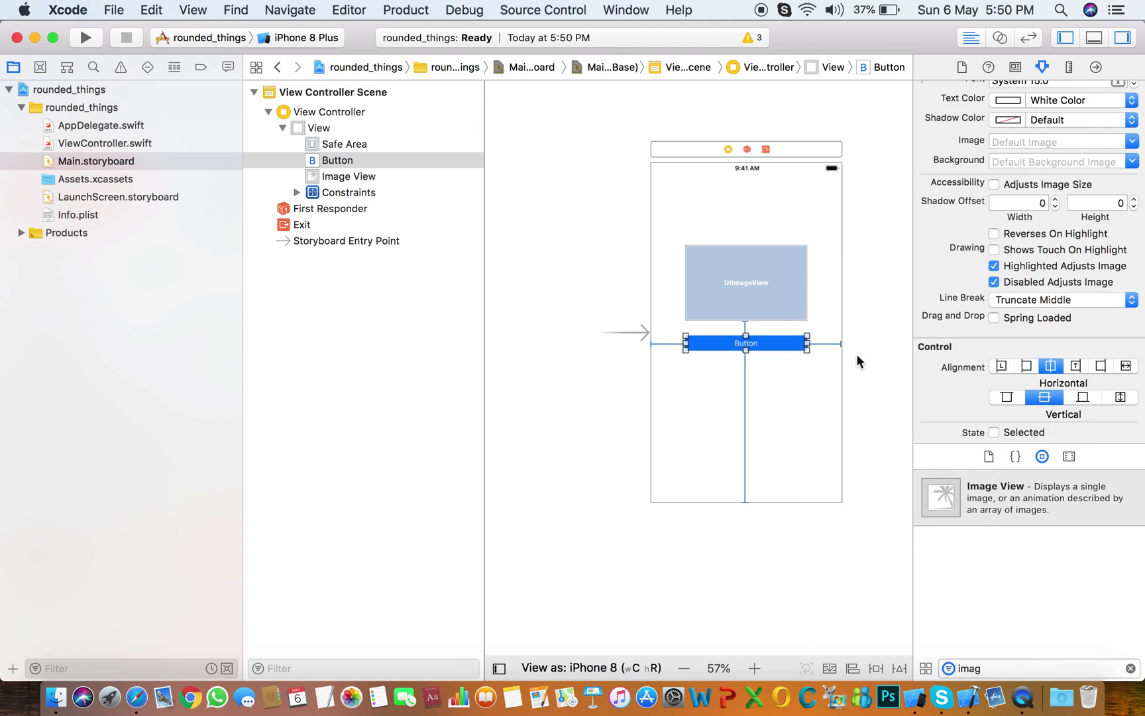
# - Give the button a fixed Height constraint of 60
pyautogui.click(878, 668)
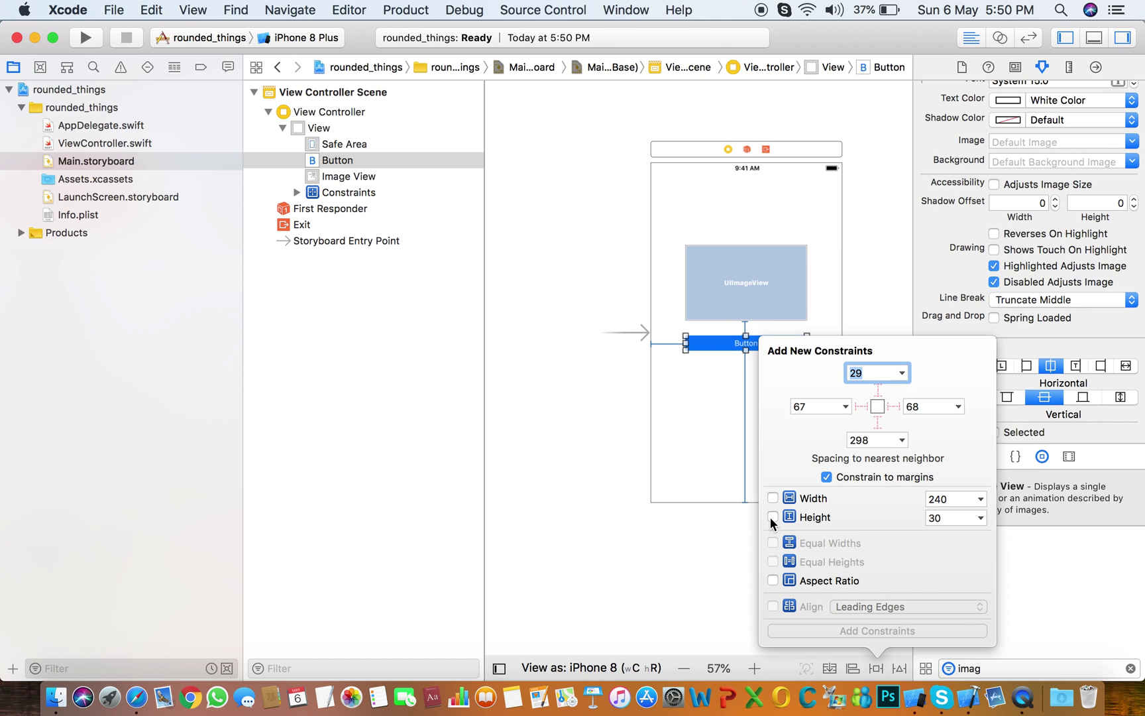
pyautogui.click(773, 517)
pyautogui.click(937, 518)
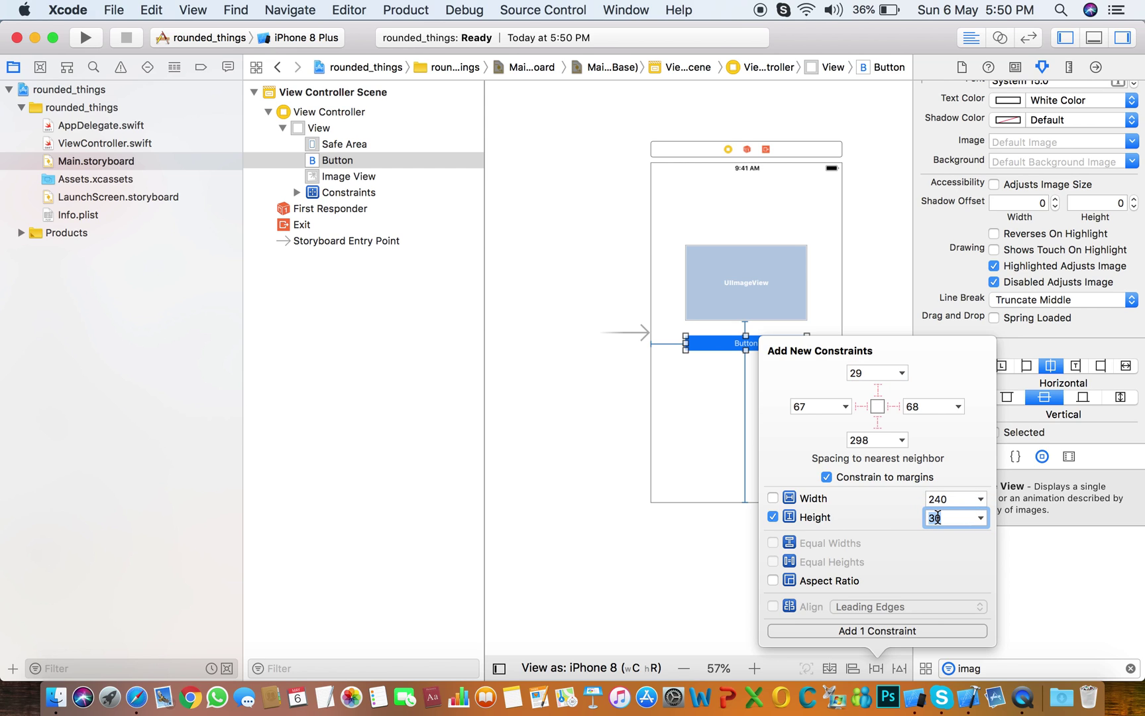
pyautogui.write('60')
pyautogui.click(901, 629)
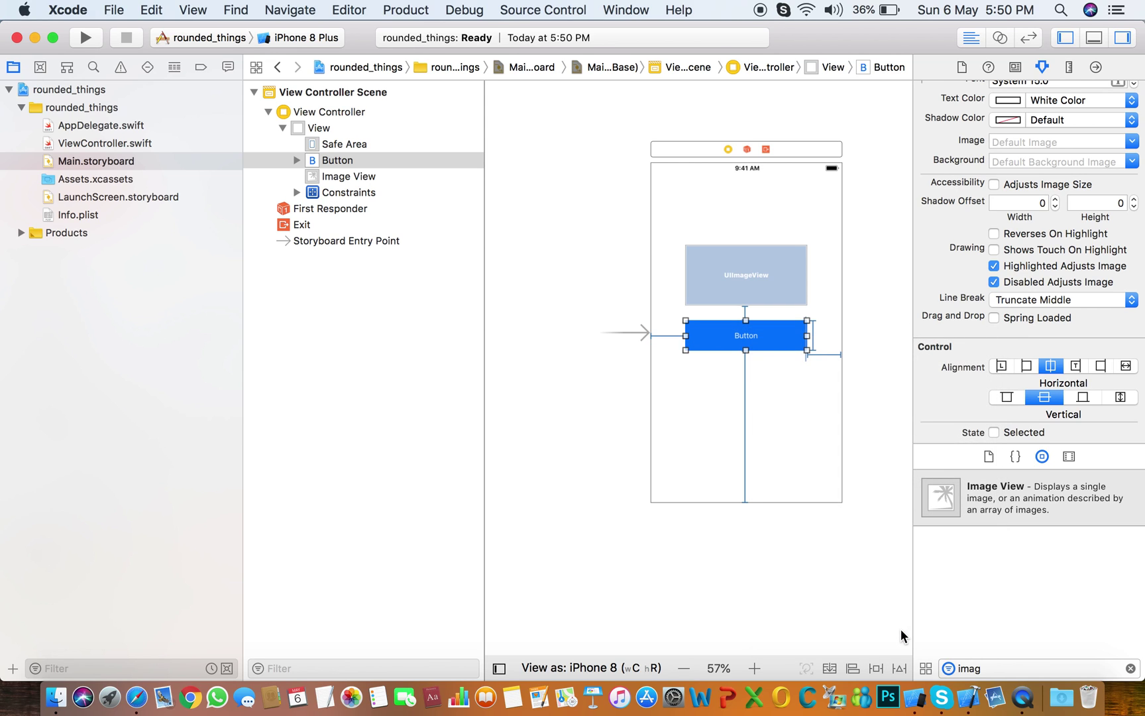
pyautogui.click(884, 310)
pyautogui.click(766, 266)
pyautogui.click(878, 215)
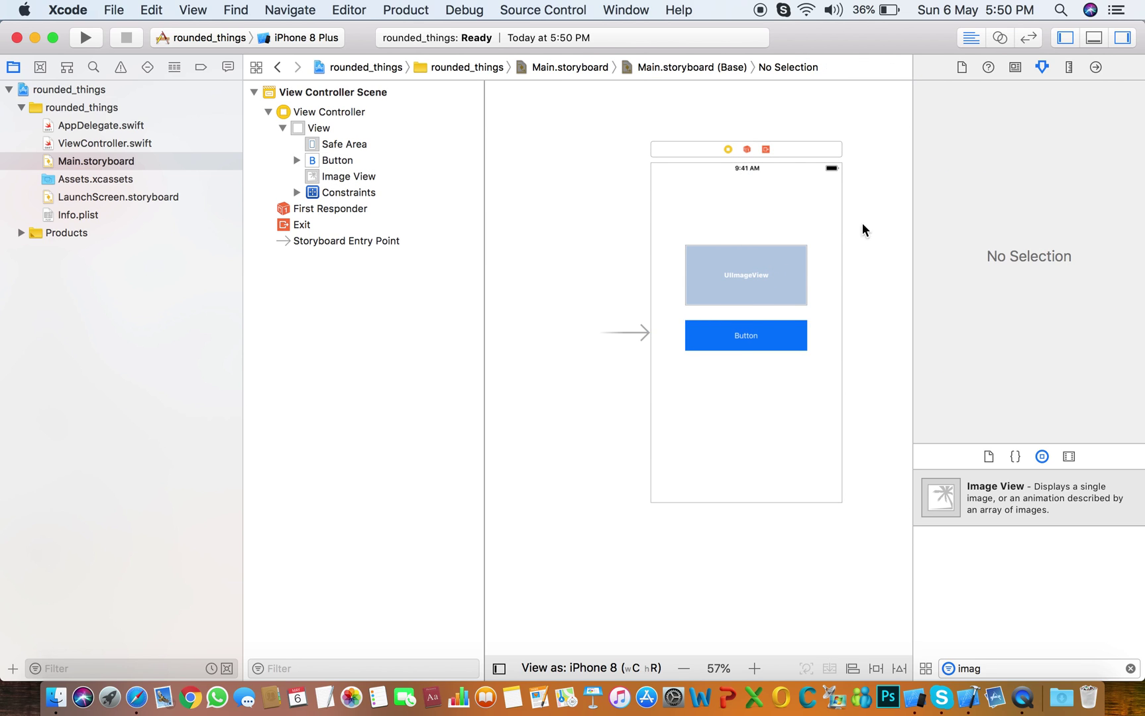
pyautogui.click(738, 276)
pyautogui.click(876, 250)
# - Show ViewController.swift in the Assistant Editor beside the storyboard
pyautogui.click(755, 285)
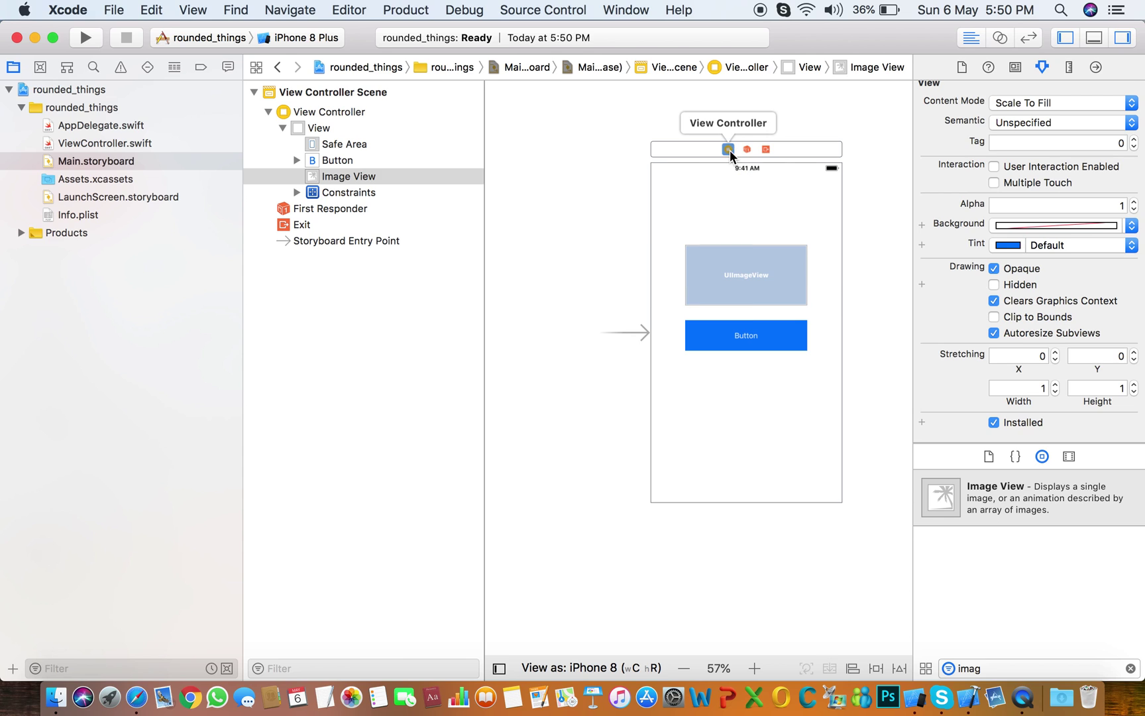
pyautogui.click(728, 150)
pyautogui.click(1000, 38)
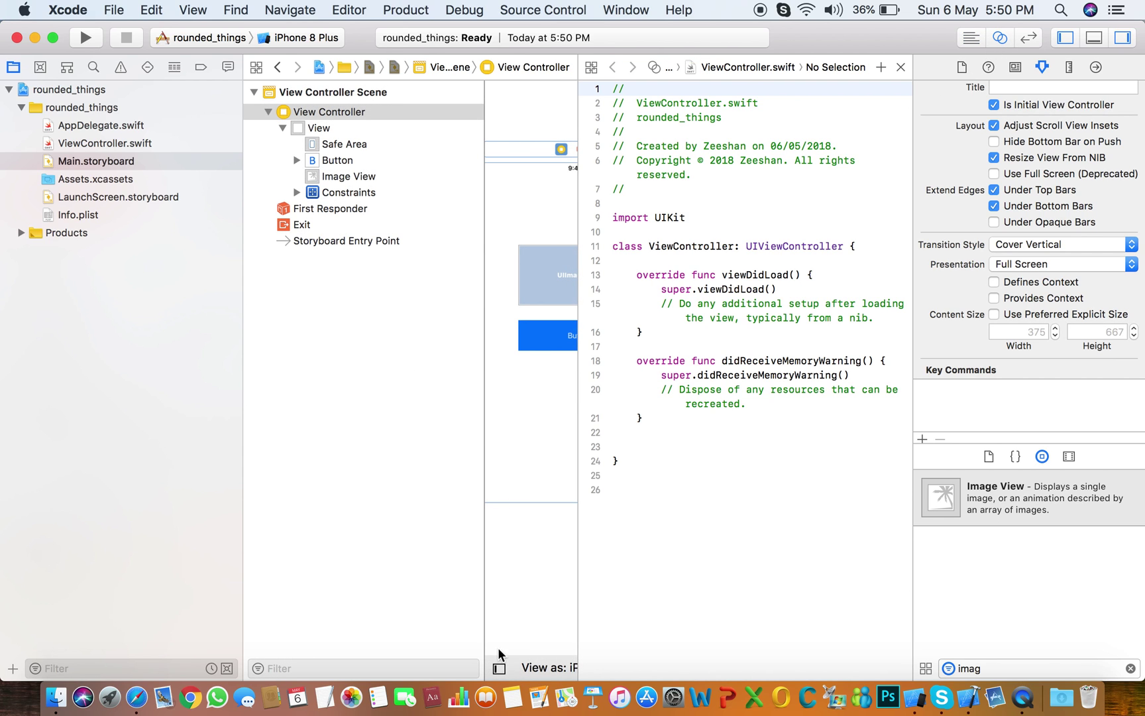
pyautogui.click(499, 668)
# - Connect the image view to a new outlet named round_image
pyautogui.click(429, 259)
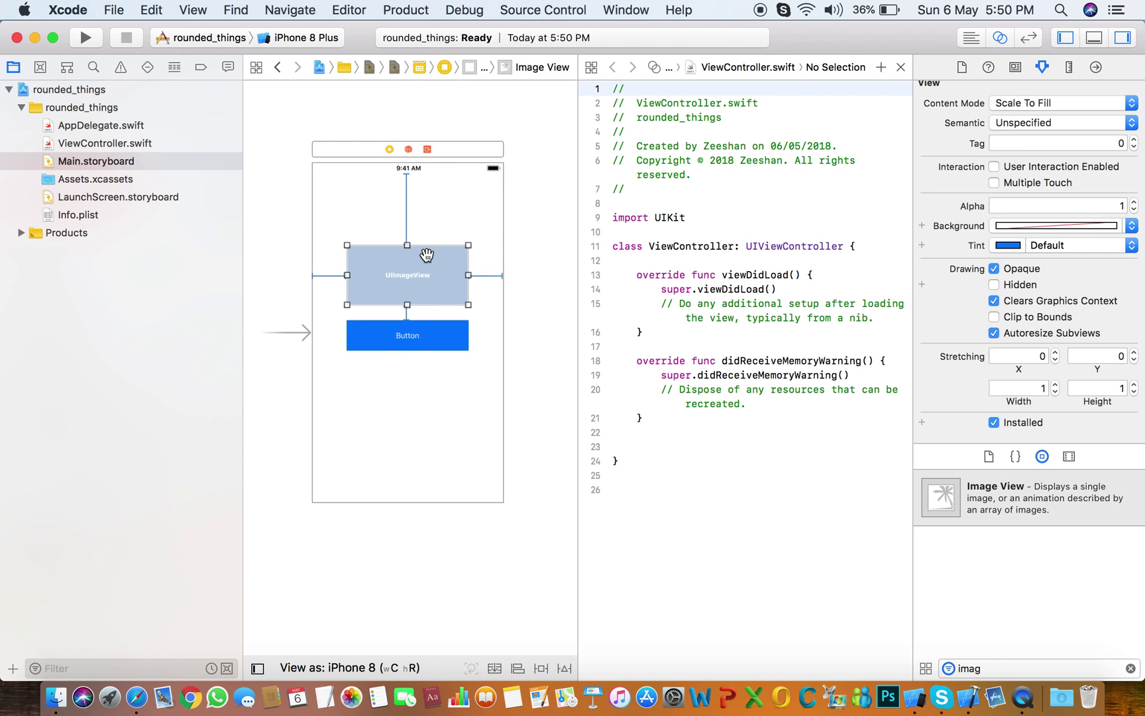
pyautogui.moveTo(432, 260); pyautogui.dragTo(637, 260)
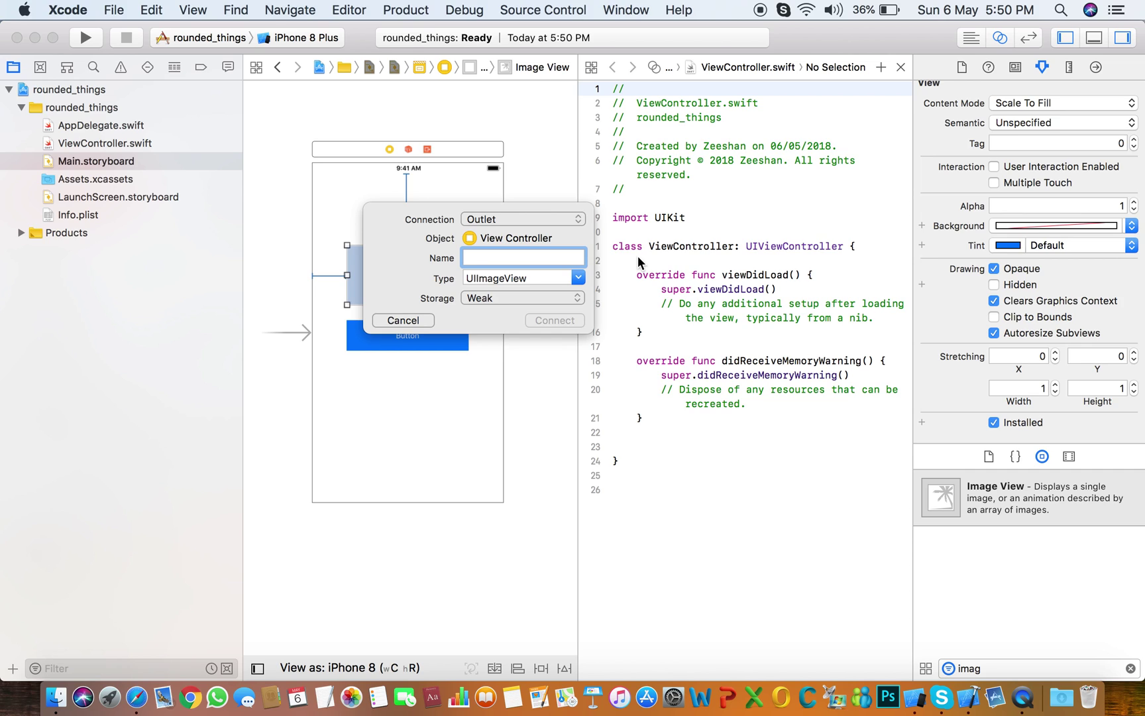
pyautogui.write('round')
pyautogui.write('_image')
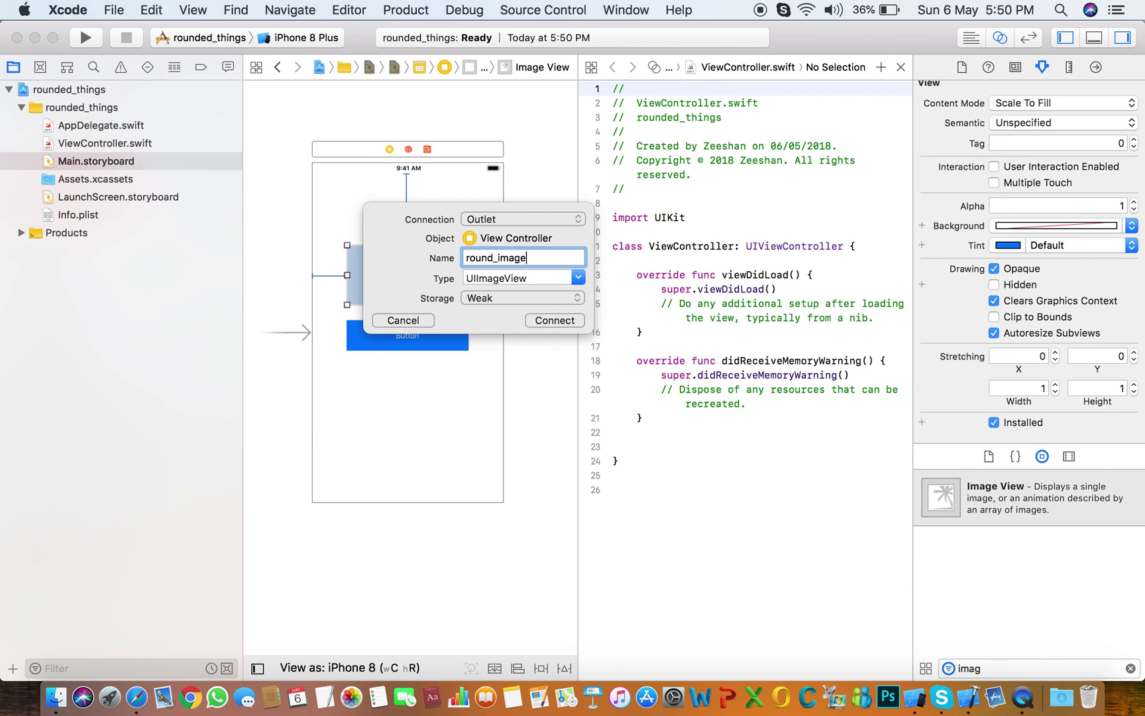
pyautogui.click(556, 320)
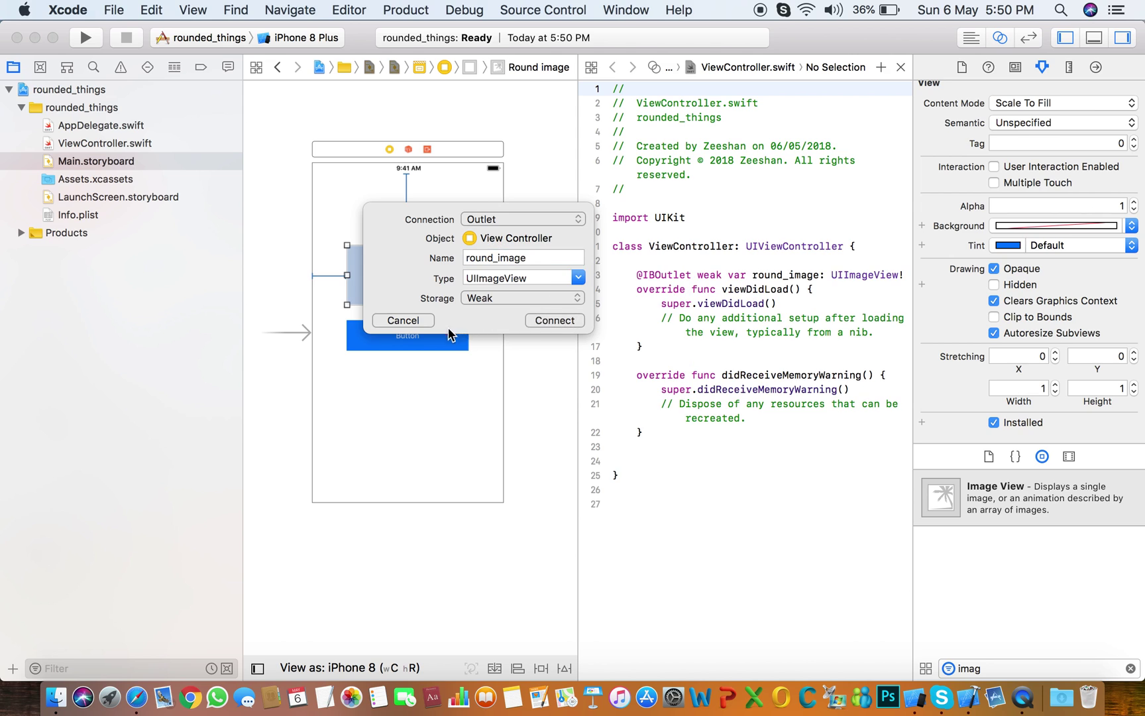
pyautogui.click(438, 335)
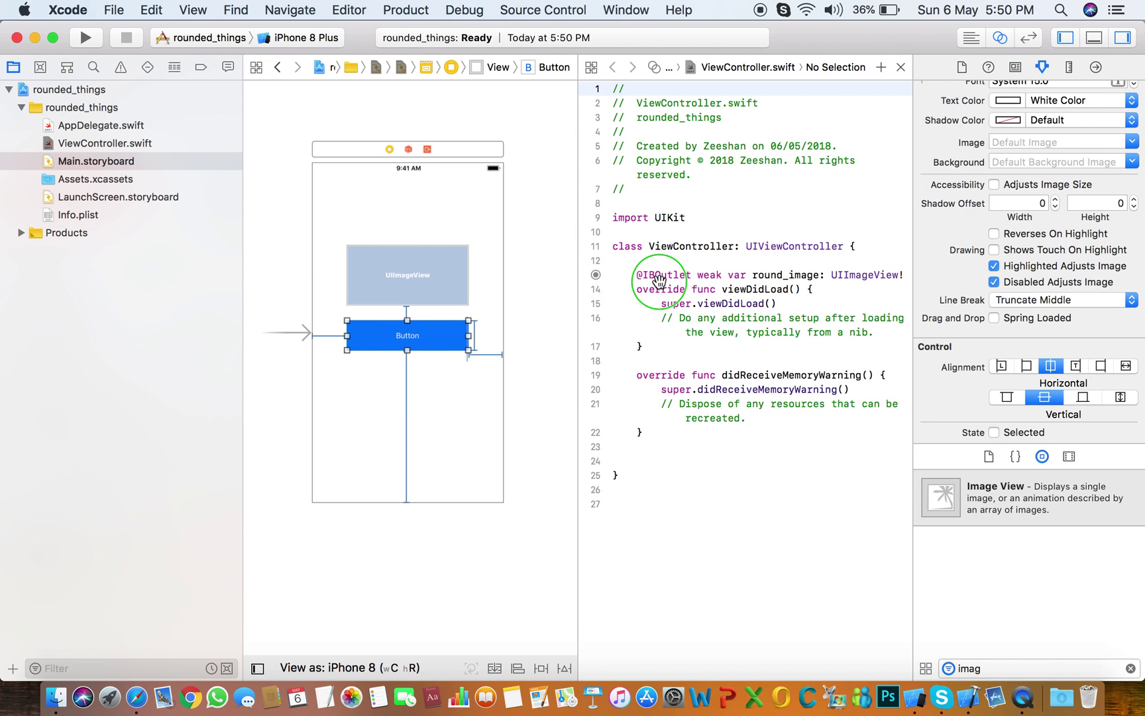
# - Connect the button to outlet round_button and open blank lines after super.viewDidLoad()
pyautogui.moveTo(446, 343)
pyautogui.mouseDown()
pyautogui.moveTo(636, 290)
pyautogui.moveTo(646, 276)
pyautogui.mouseUp()
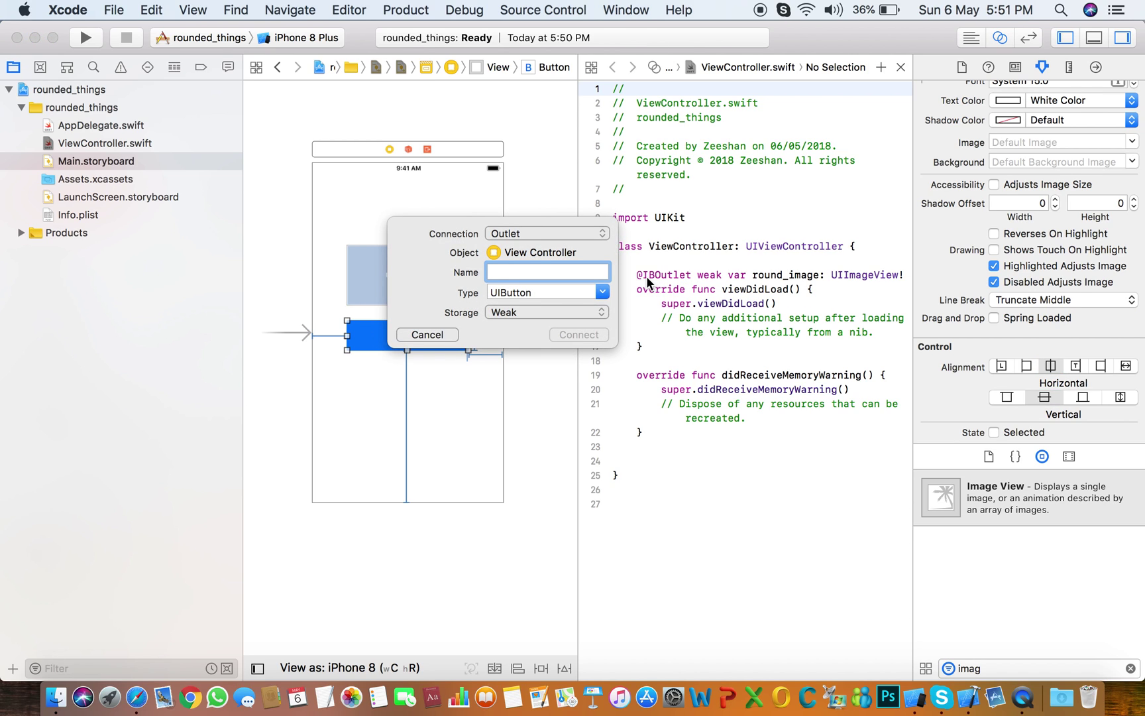
pyautogui.write('round_bu')
pyautogui.write('tton')
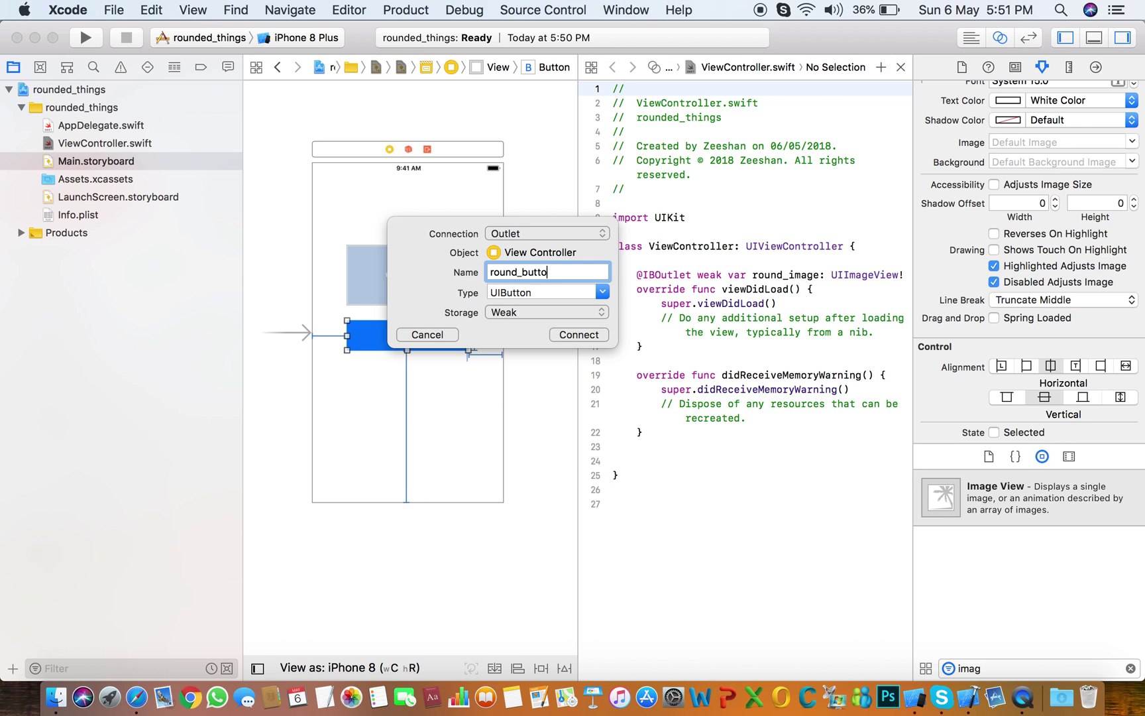
pyautogui.click(579, 335)
pyautogui.click(892, 290)
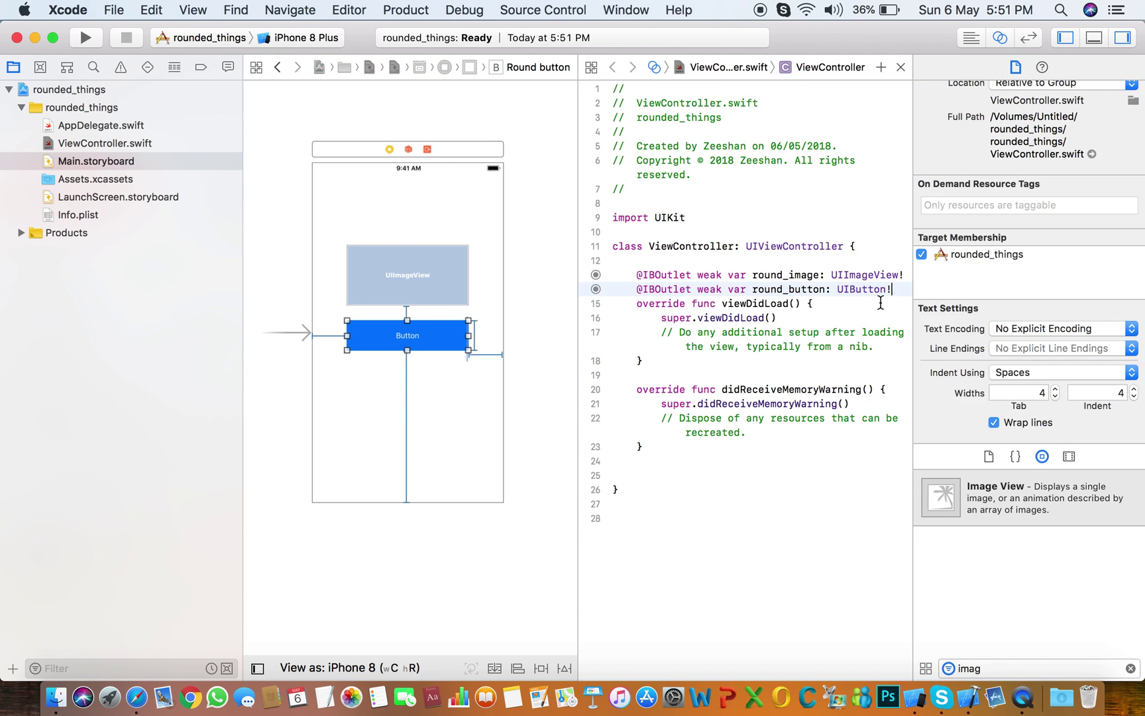
pyautogui.press('Return')
pyautogui.click(793, 335)
pyautogui.press('Return')
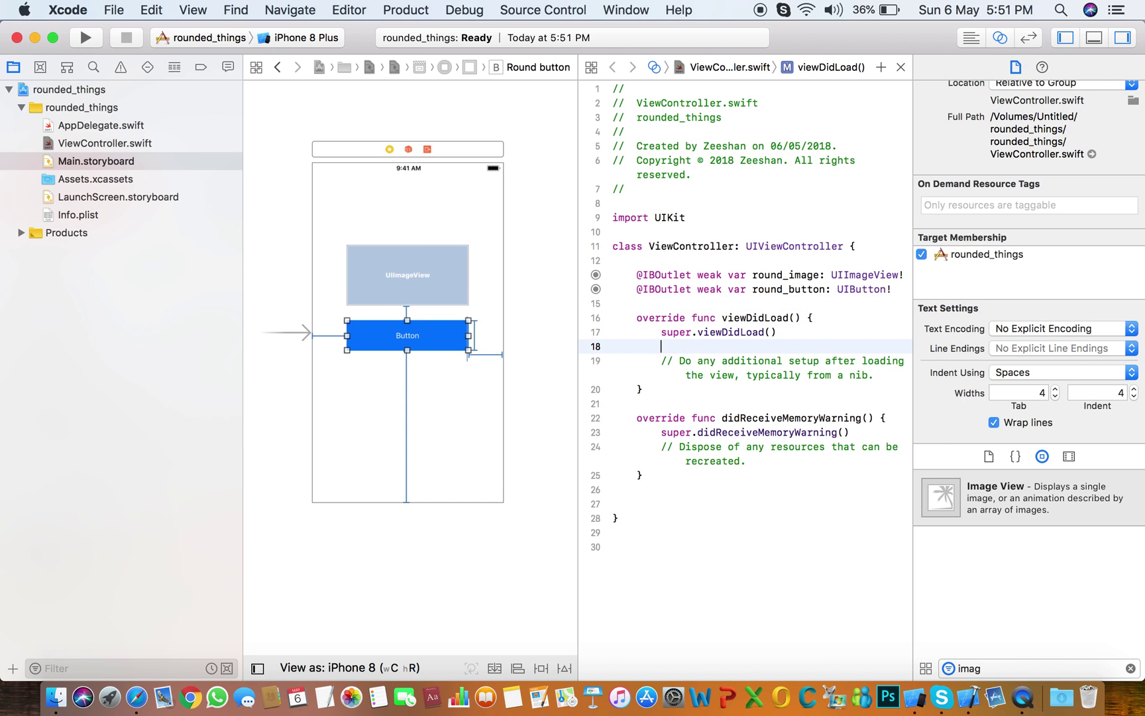
# - Add round_button.layer.cornerRadius = 10.0 inside viewDidLoad
pyautogui.press('Return')
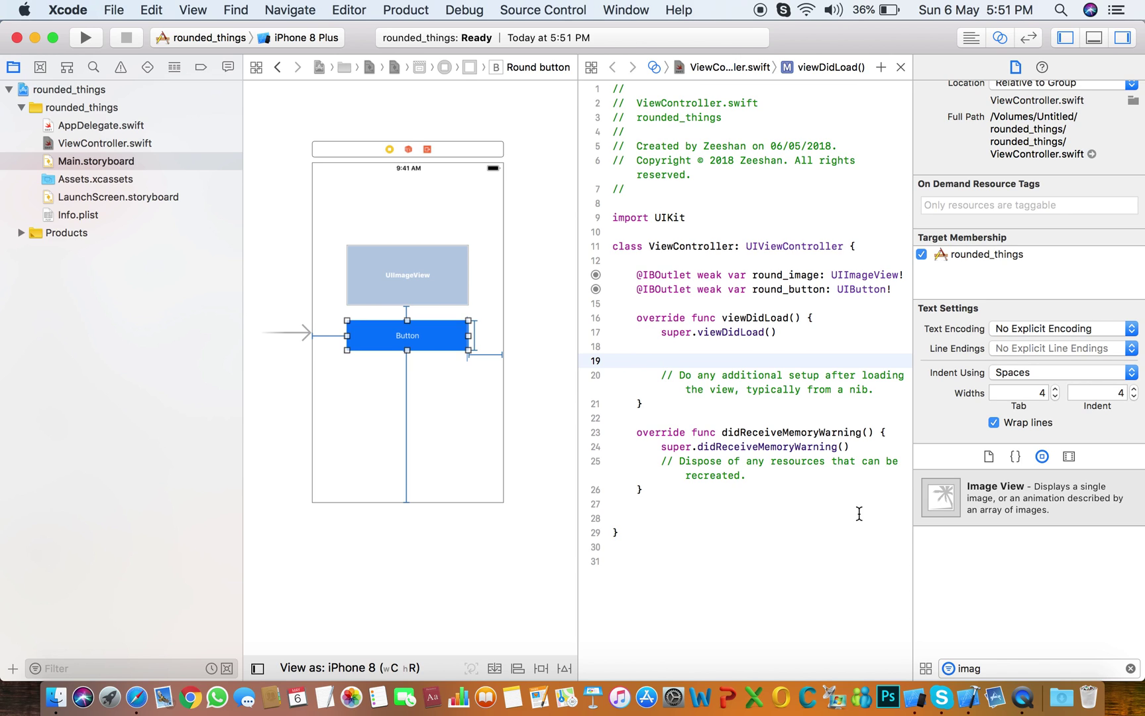
pyautogui.write('ro')
pyautogui.write('und')
pyautogui.press('Escape')
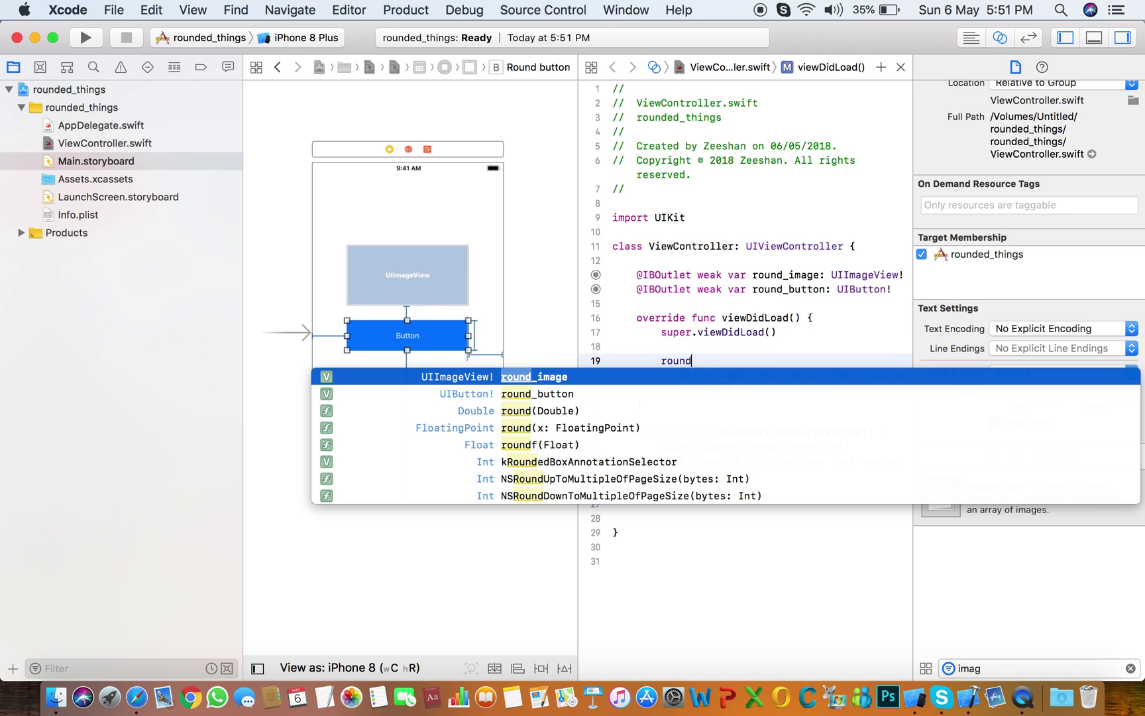
pyautogui.press('Down')
pyautogui.press('Return')
pyautogui.write('.la')
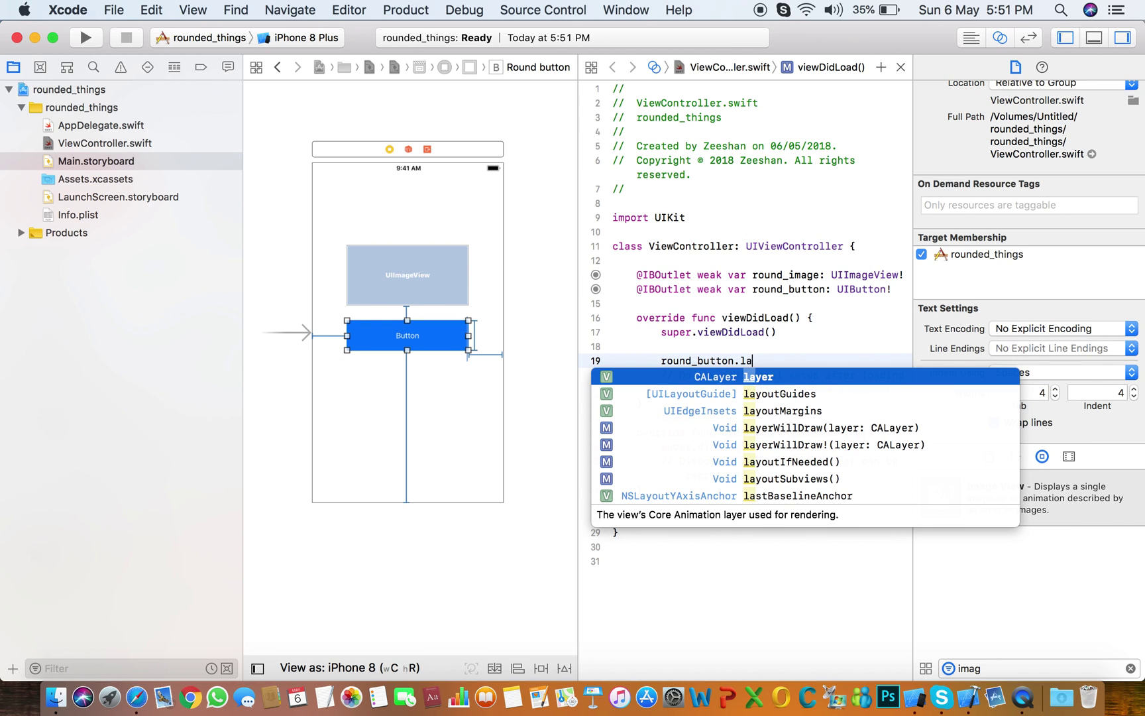
pyautogui.write('yer.co')
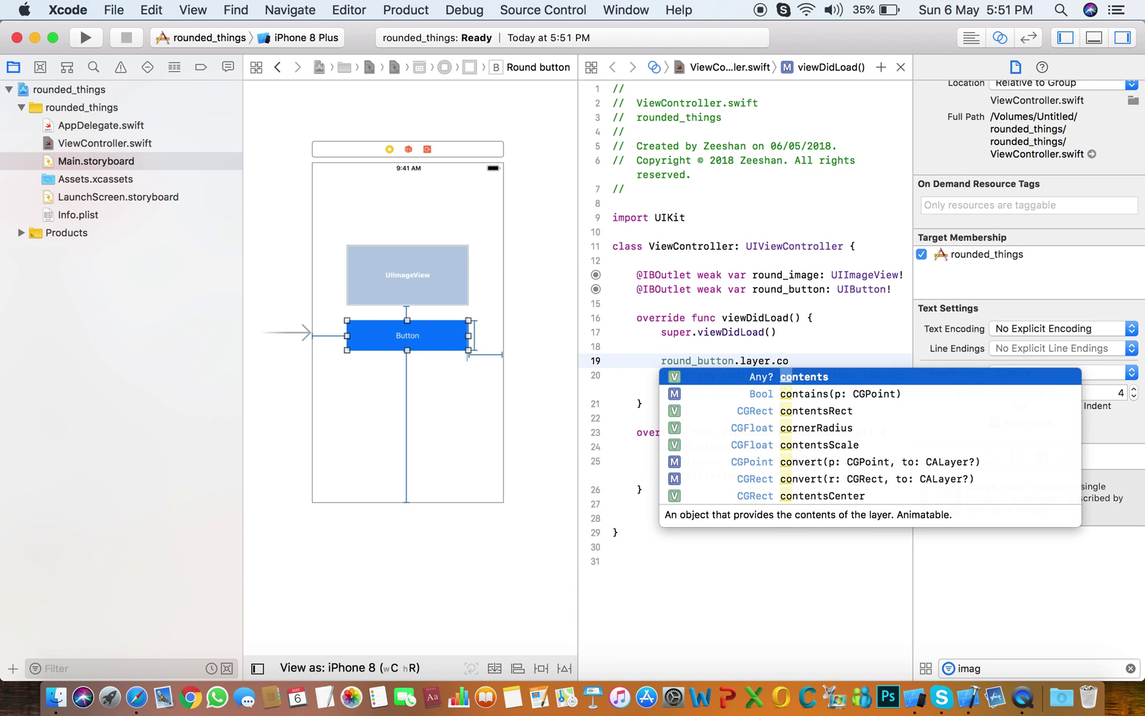
pyautogui.press('Down')
pyautogui.press('Down')
pyautogui.press('Down')
pyautogui.press('Return')
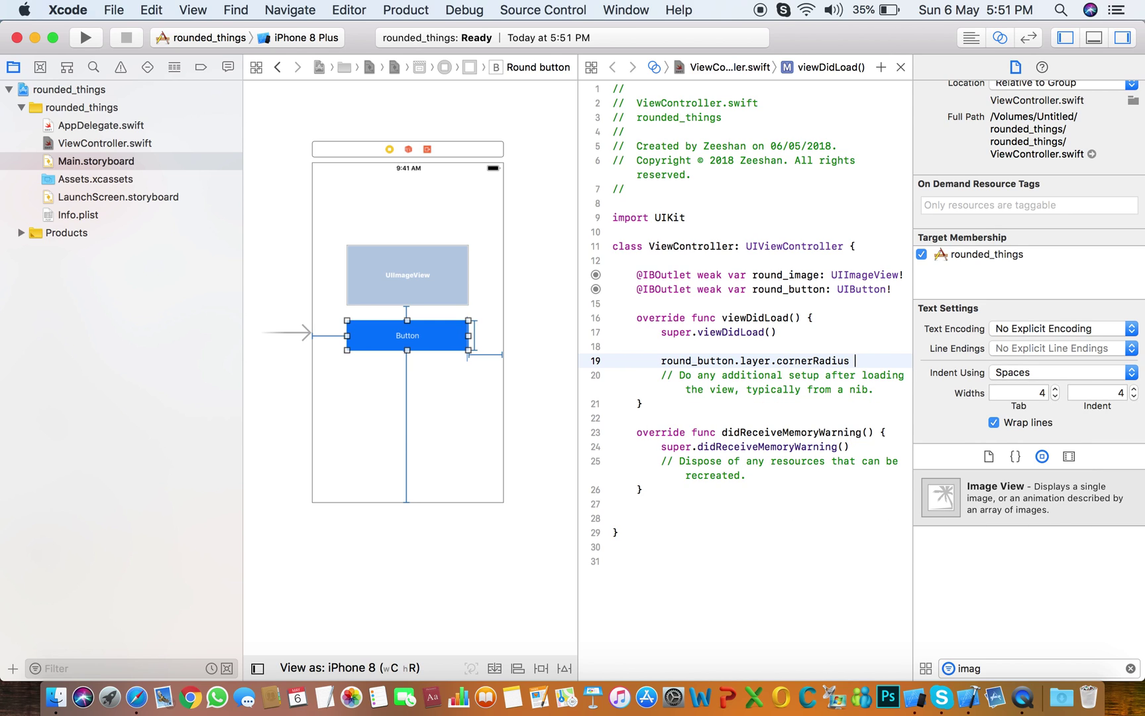
pyautogui.write('= 10.0')
# - Add round_button.layer.masksToBounds = true on the next line
pyautogui.press('Return')
pyautogui.write('ro')
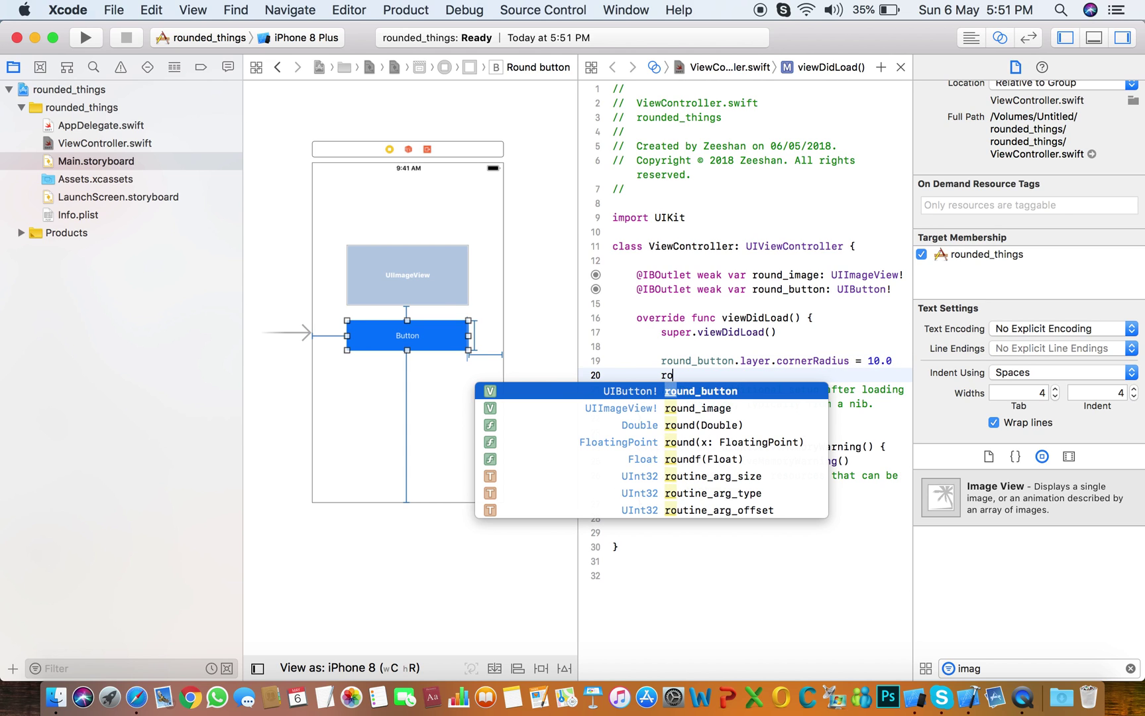
pyautogui.press('Tab')
pyautogui.write('.la')
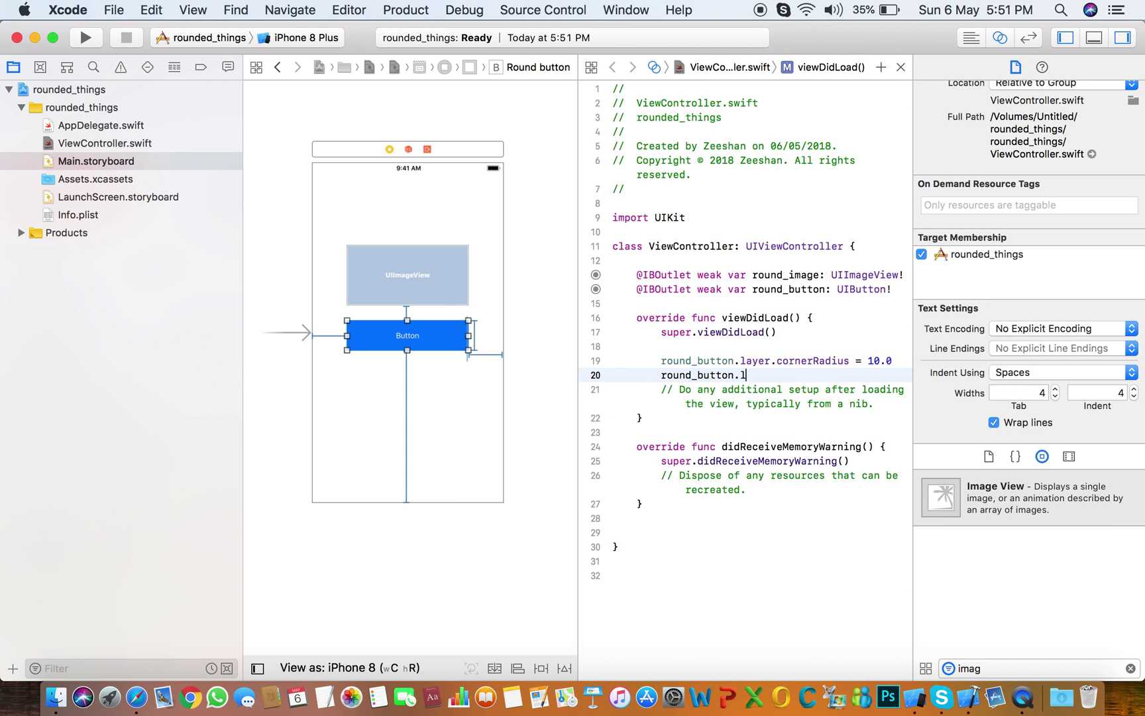
pyautogui.press('Tab')
pyautogui.write('.')
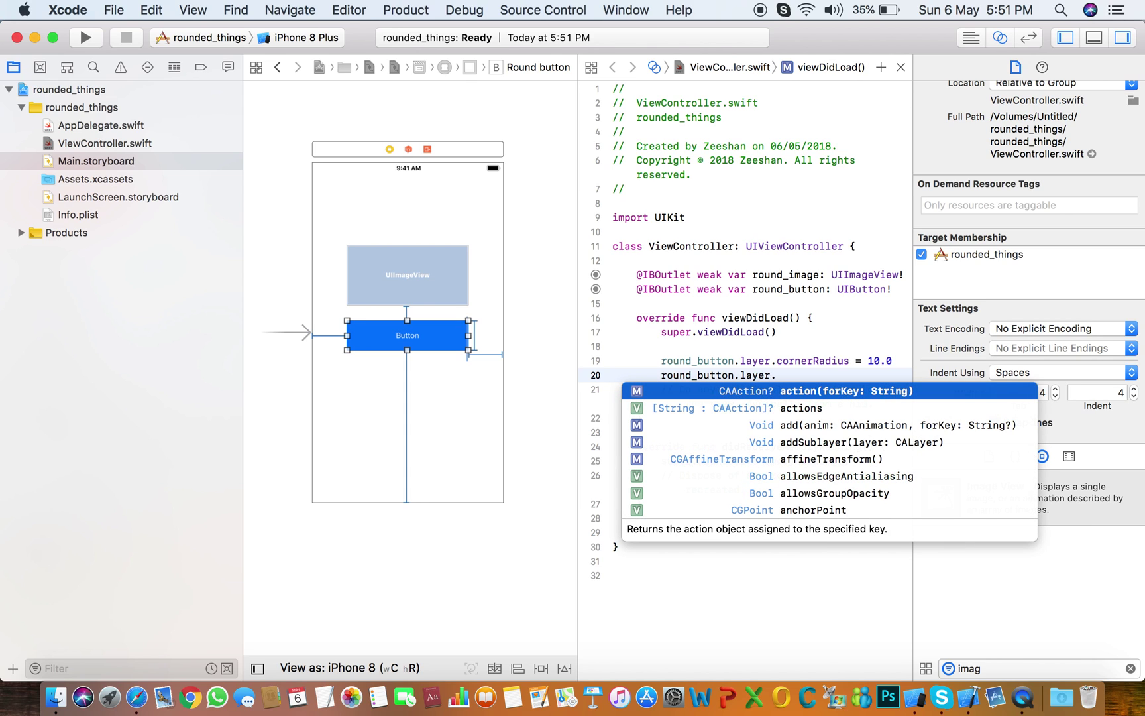
pyautogui.write('m')
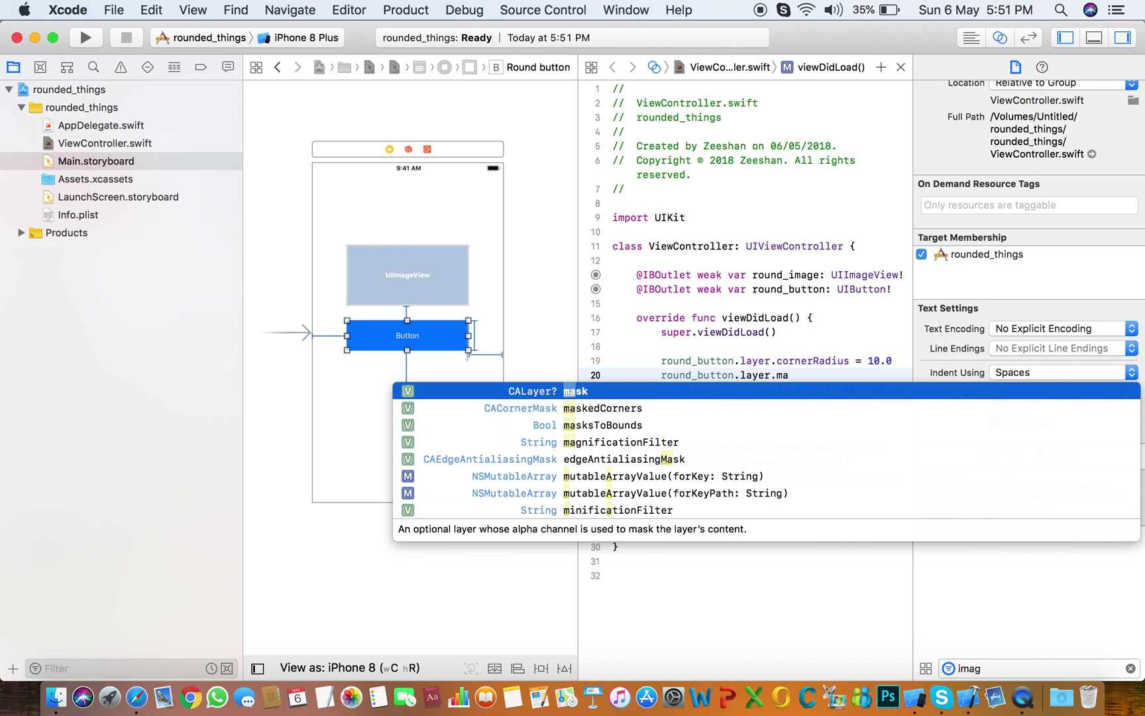
pyautogui.write('a')
pyautogui.press('Down')
pyautogui.press('Down')
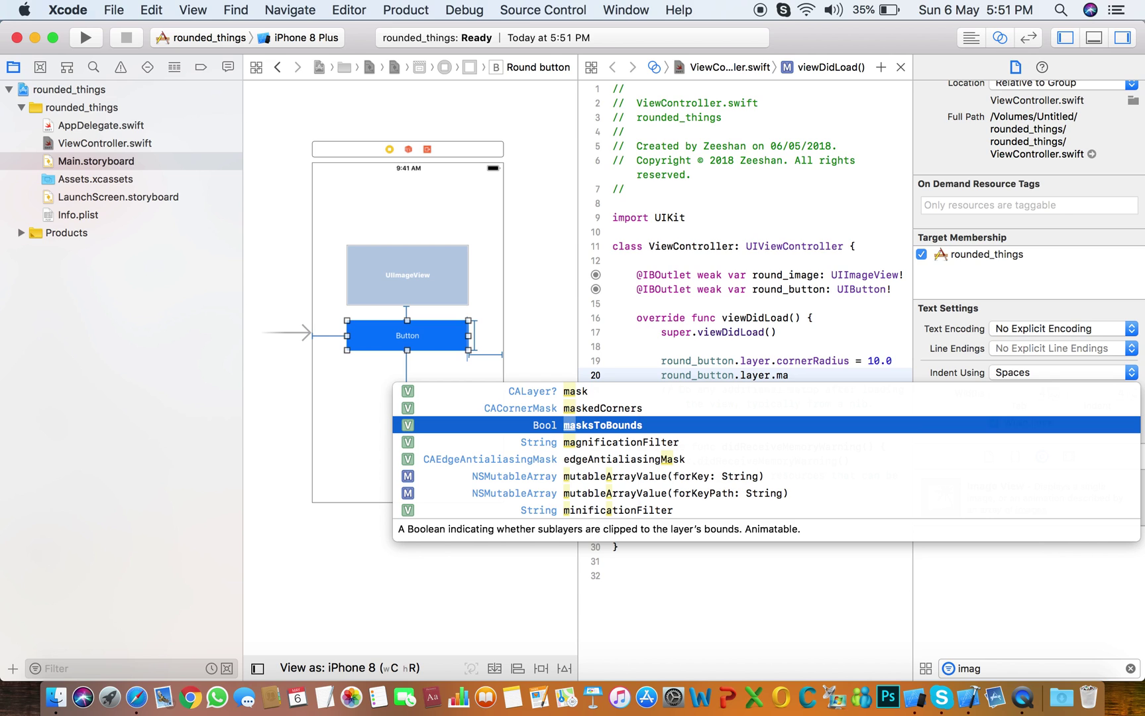
pyautogui.press('Tab')
pyautogui.write('= ')
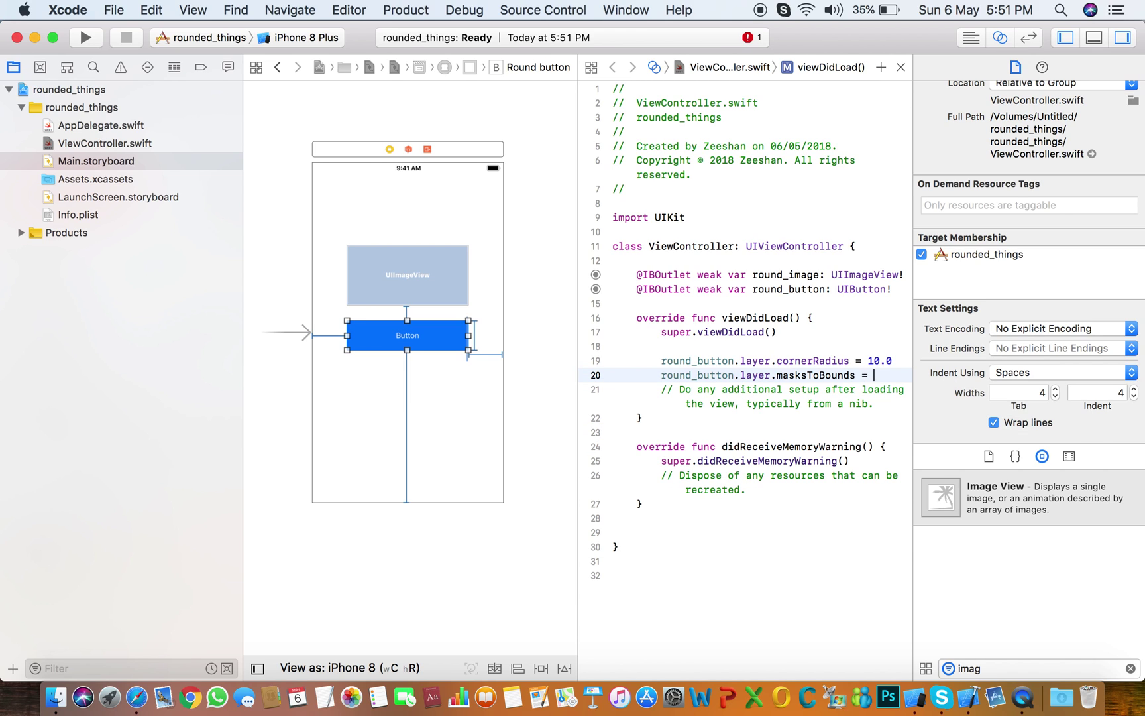
pyautogui.write('YESSTR')
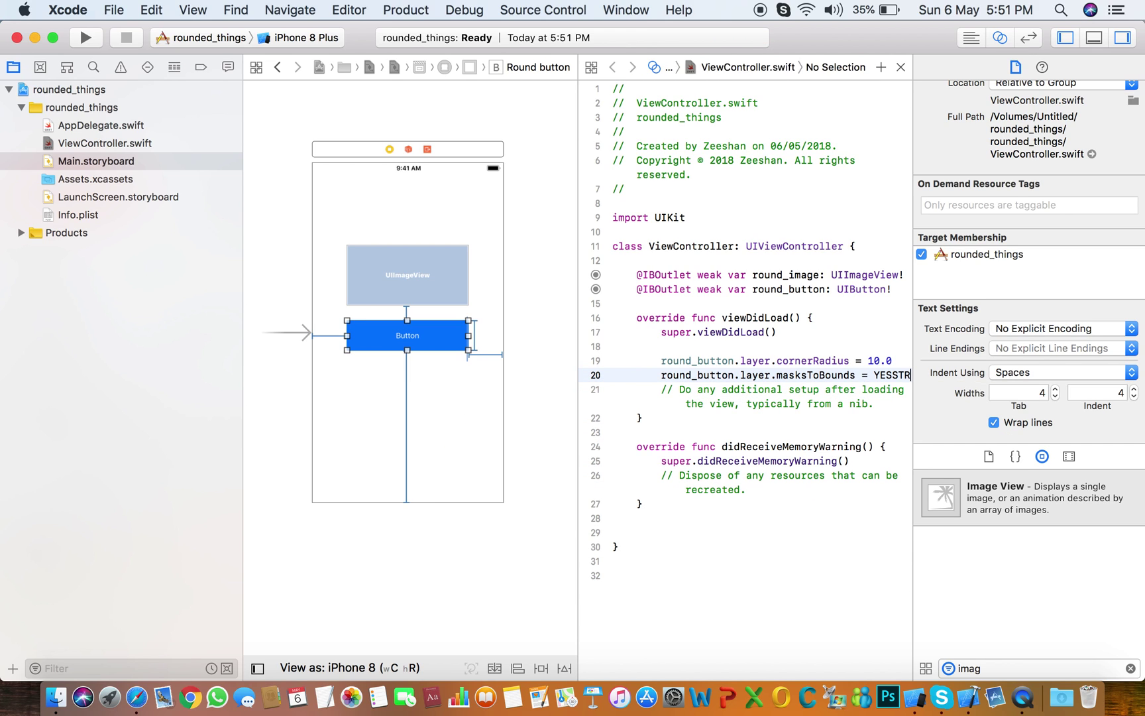
pyautogui.press('BackSpace')
pyautogui.press('BackSpace')
pyautogui.press('BackSpace')
pyautogui.press('BackSpace')
pyautogui.press('BackSpace')
pyautogui.press('BackSpace')
pyautogui.write('tr')
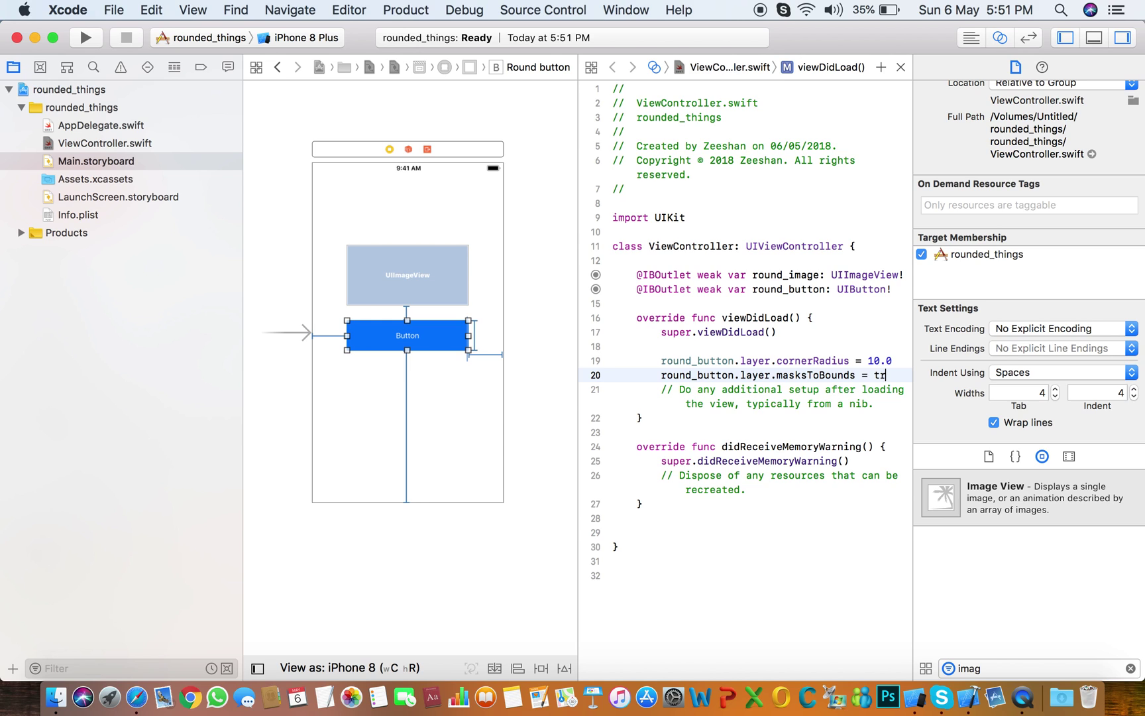
pyautogui.write('ue')
pyautogui.press('Tab')
# - Run rounded_things in the iPhone 8 Plus simulator with the assistant editor closed, then stop it
pyautogui.click(900, 66)
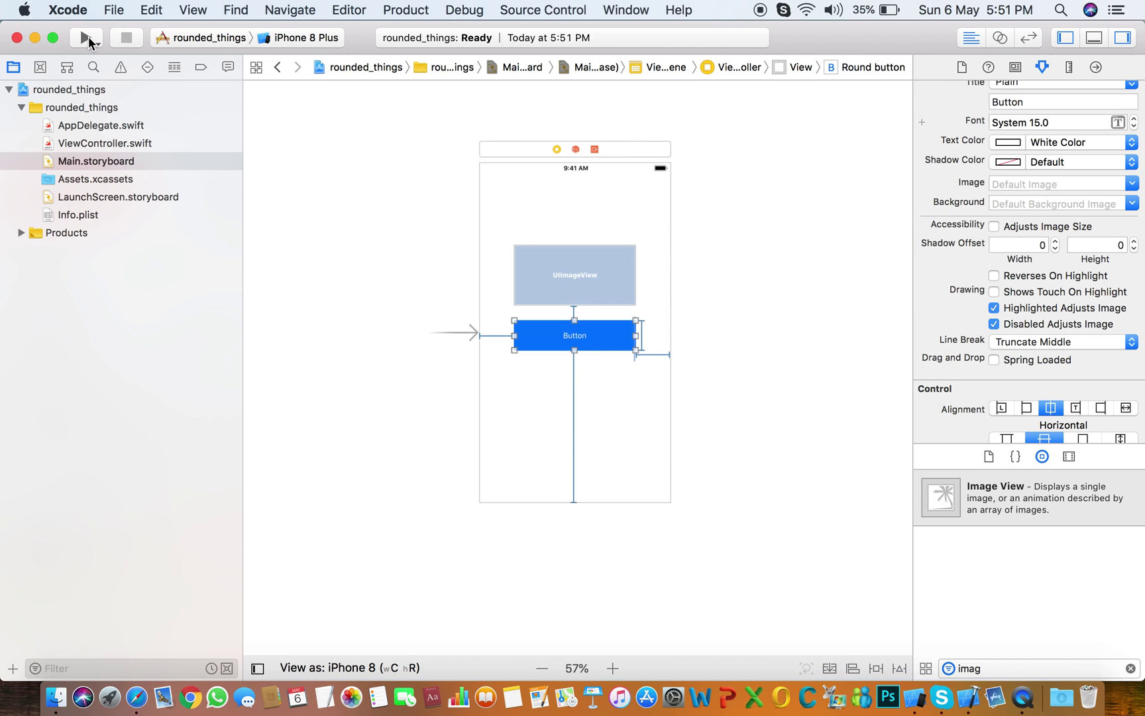
pyautogui.click(86, 38)
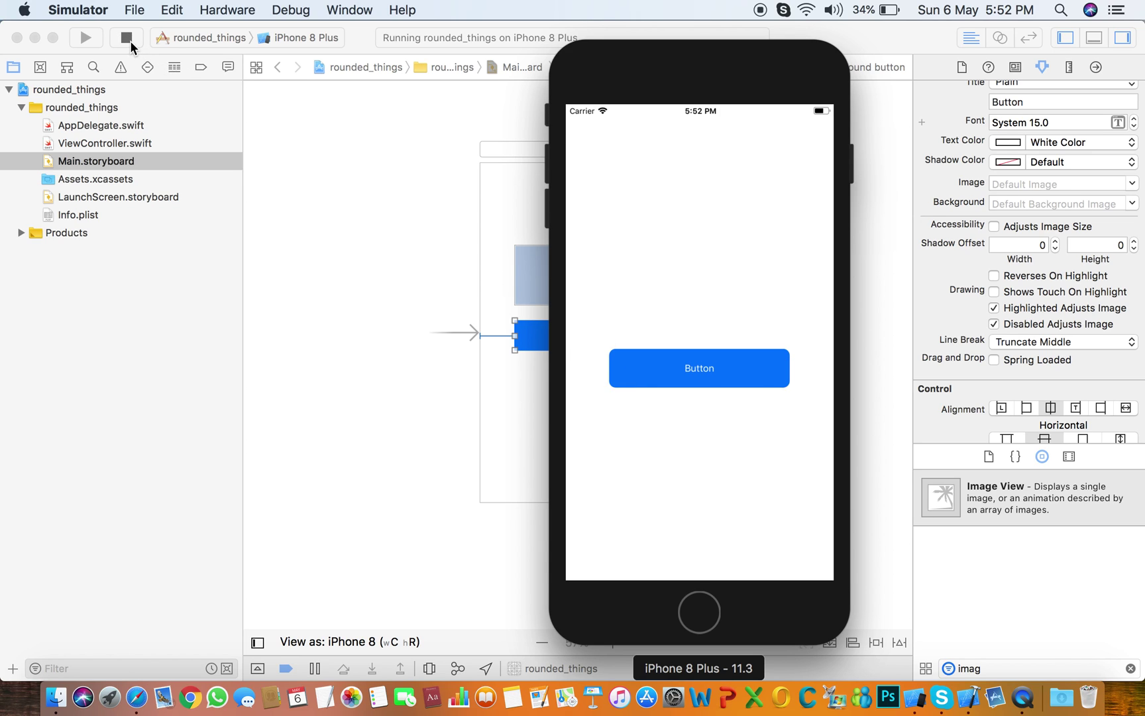
pyautogui.click(130, 40)
# - Edit the cornerRadius value in ViewController.swift, keep it at 10.0, and add a blank line below
pyautogui.click(92, 159)
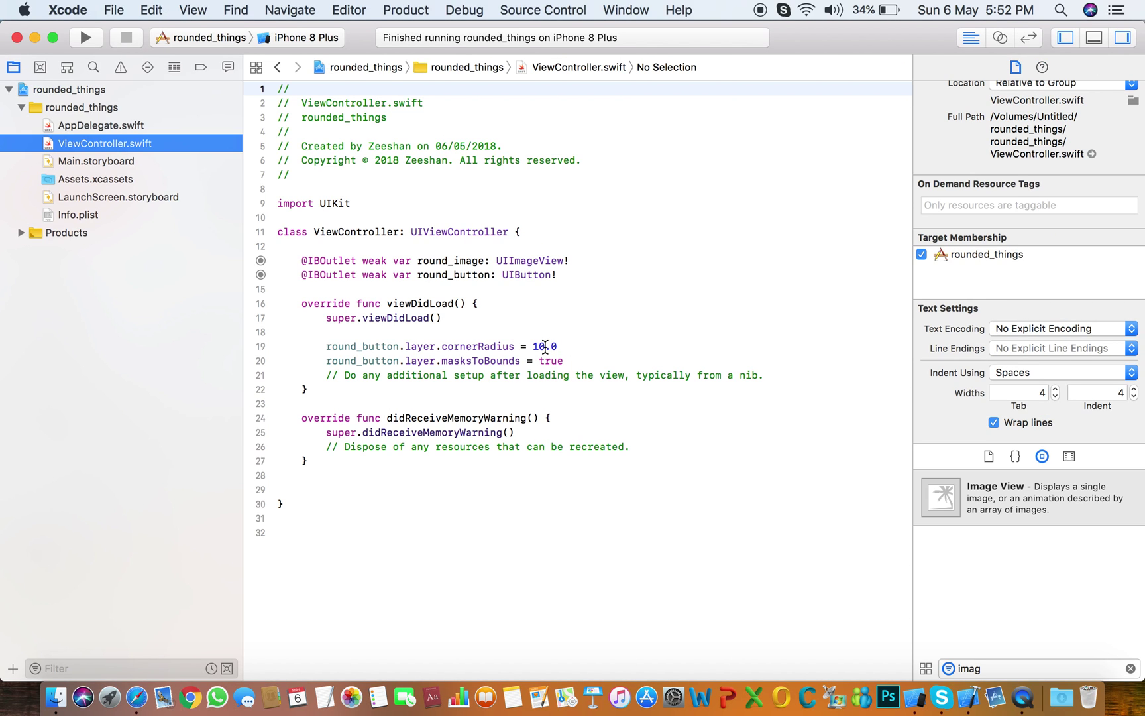
pyautogui.click(544, 345)
pyautogui.press('BackSpace')
pyautogui.press('BackSpace')
pyautogui.write('2')
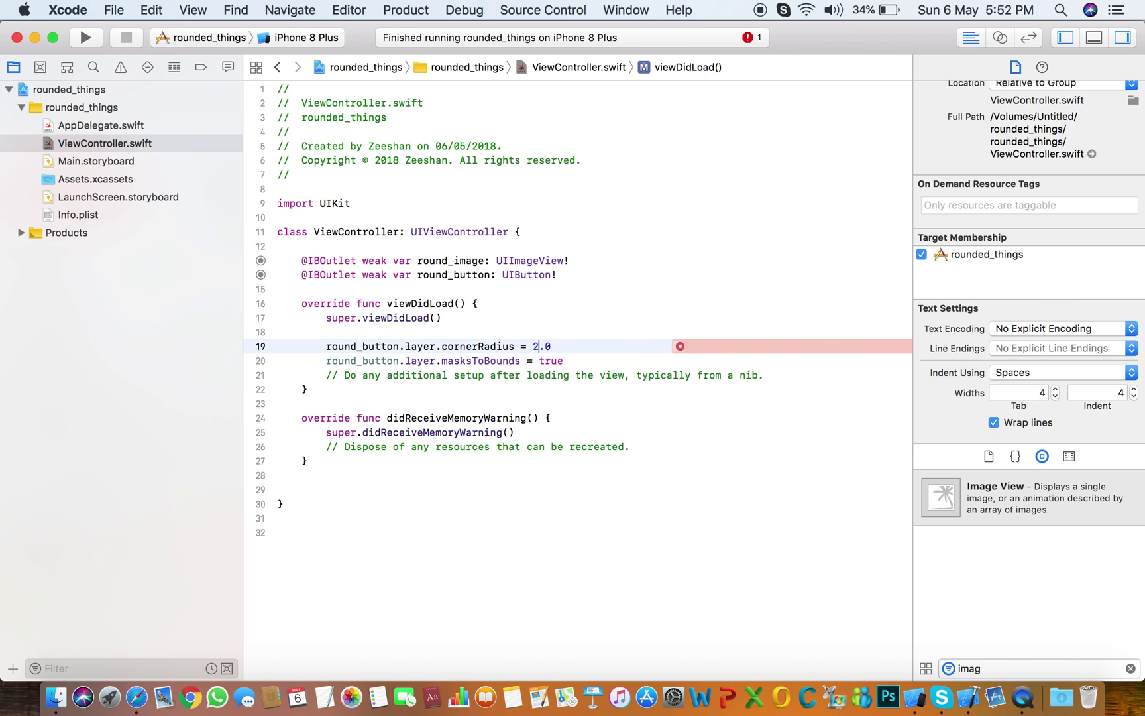
pyautogui.write('10')
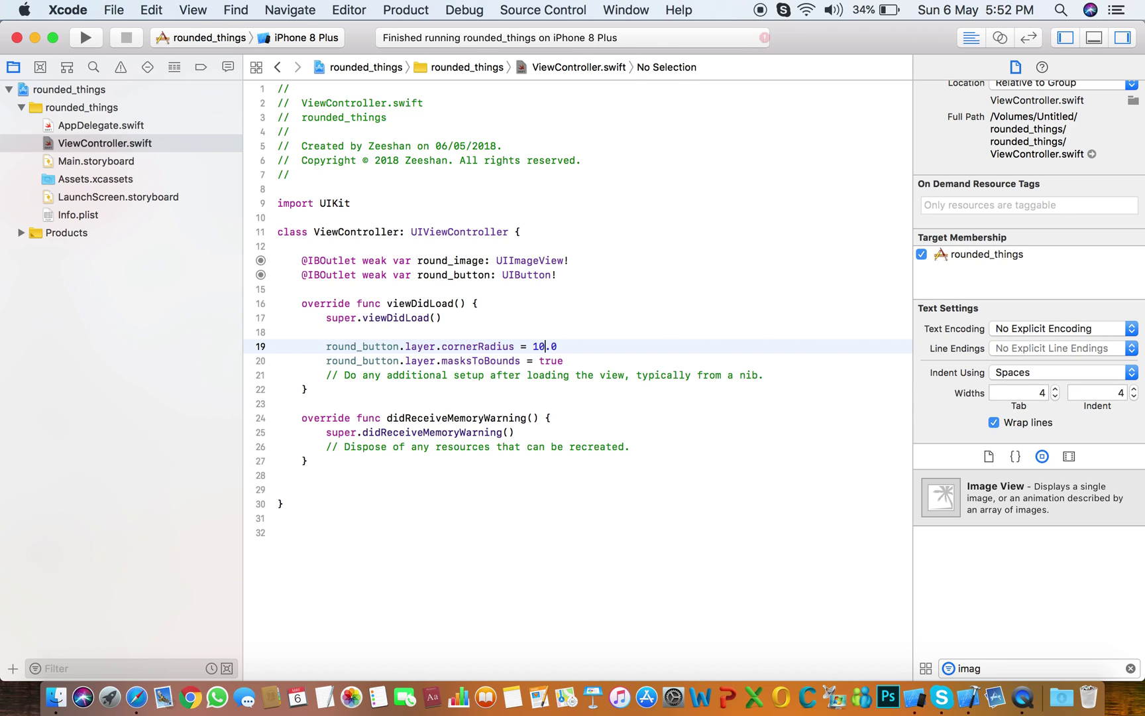
pyautogui.press('Down')
pyautogui.press('super+Right')
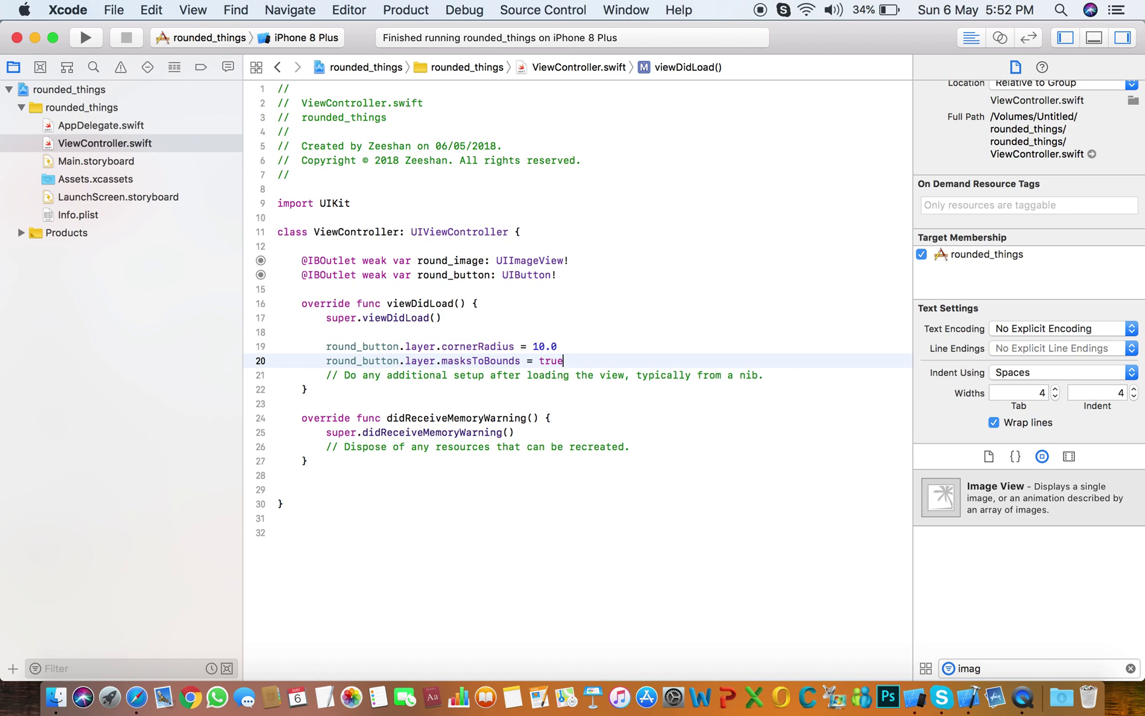
pyautogui.press('Return')
pyautogui.press('Return')
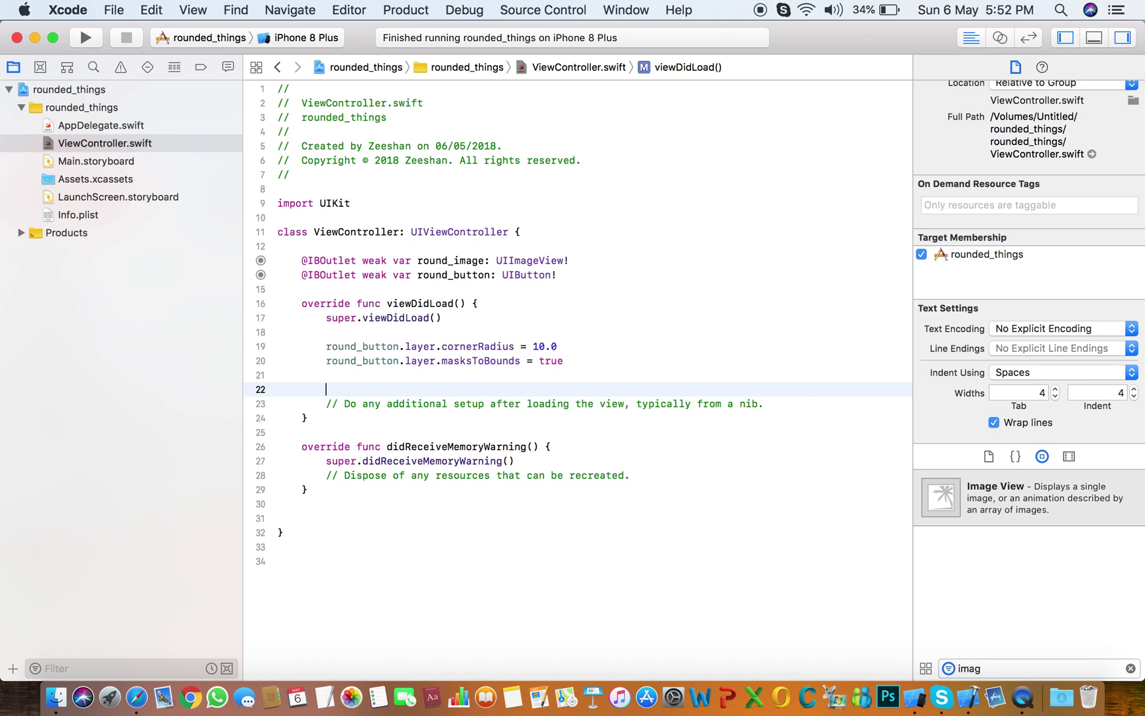
pyautogui.write('roun')
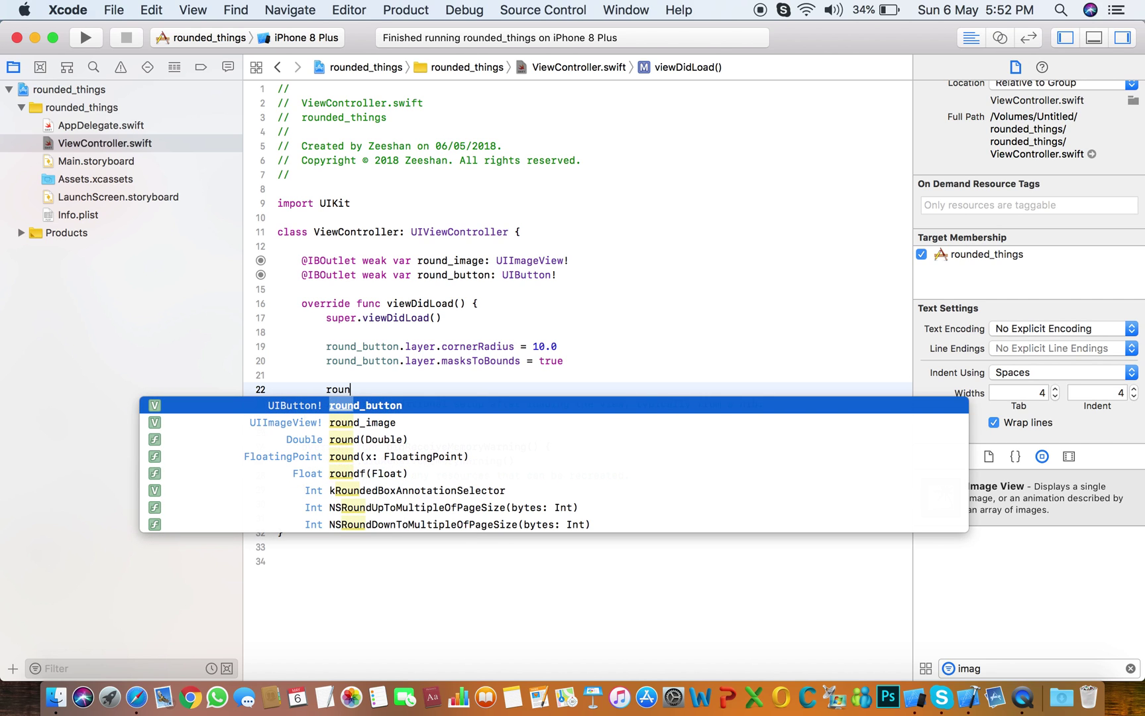
# - Complete the line round_image.layer.cornerRadius = 20.0 in viewDidLoad using autocomplete
pyautogui.press('Down')
pyautogui.press('Return')
pyautogui.write('la')
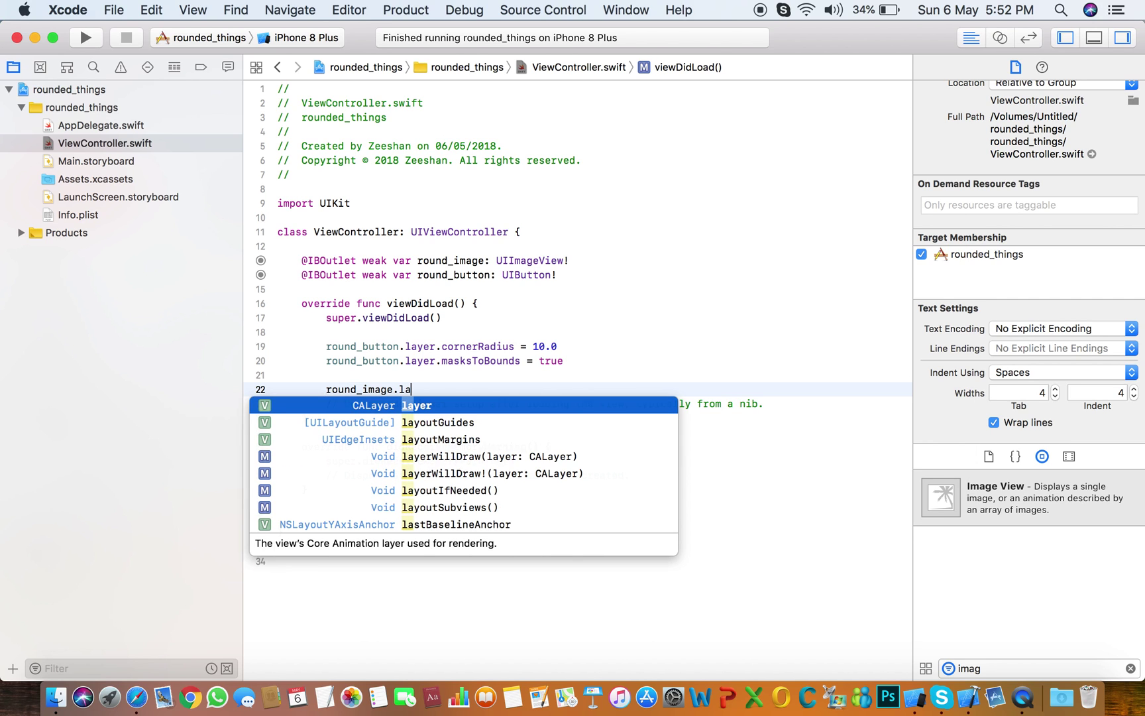
pyautogui.press('Return')
pyautogui.write('.co')
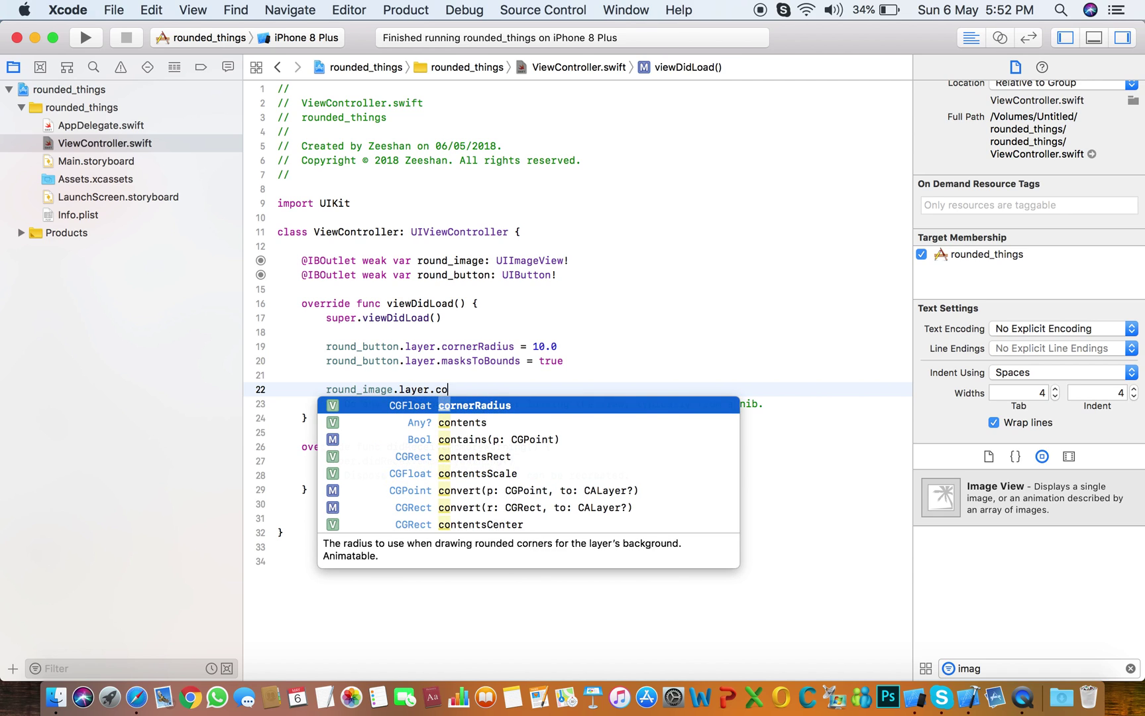
pyautogui.press('Return')
pyautogui.write('= ')
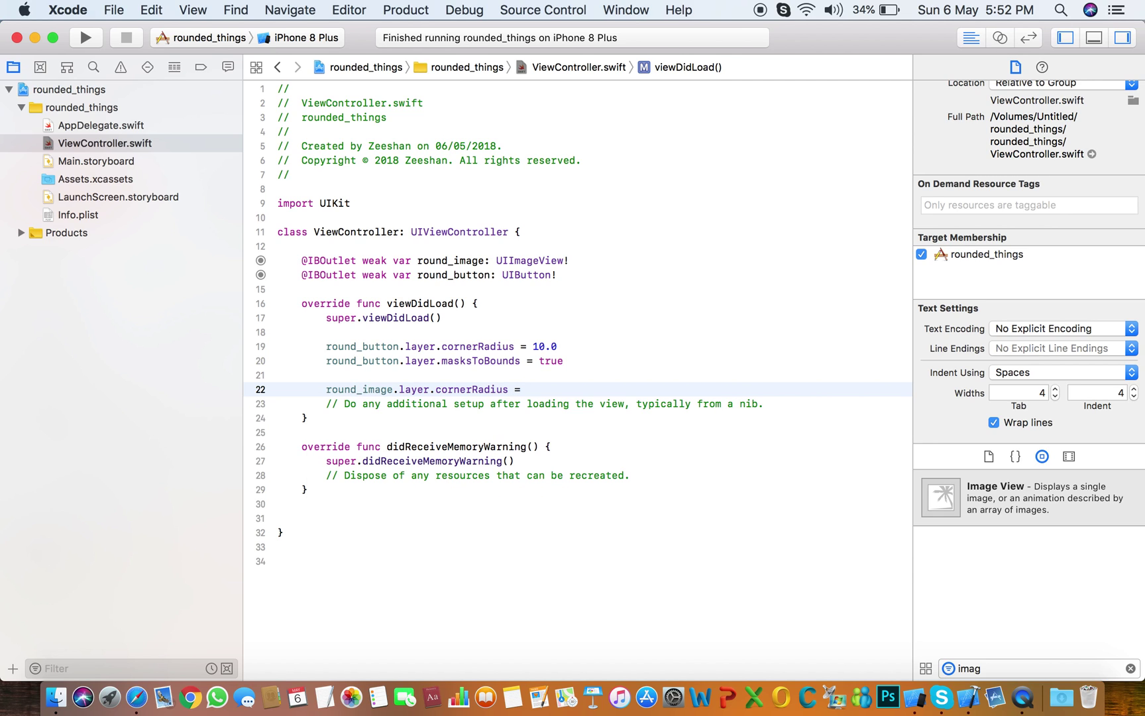
pyautogui.write('20.')
pyautogui.press('BackSpace')
pyautogui.press('BackSpace')
pyautogui.write('.')
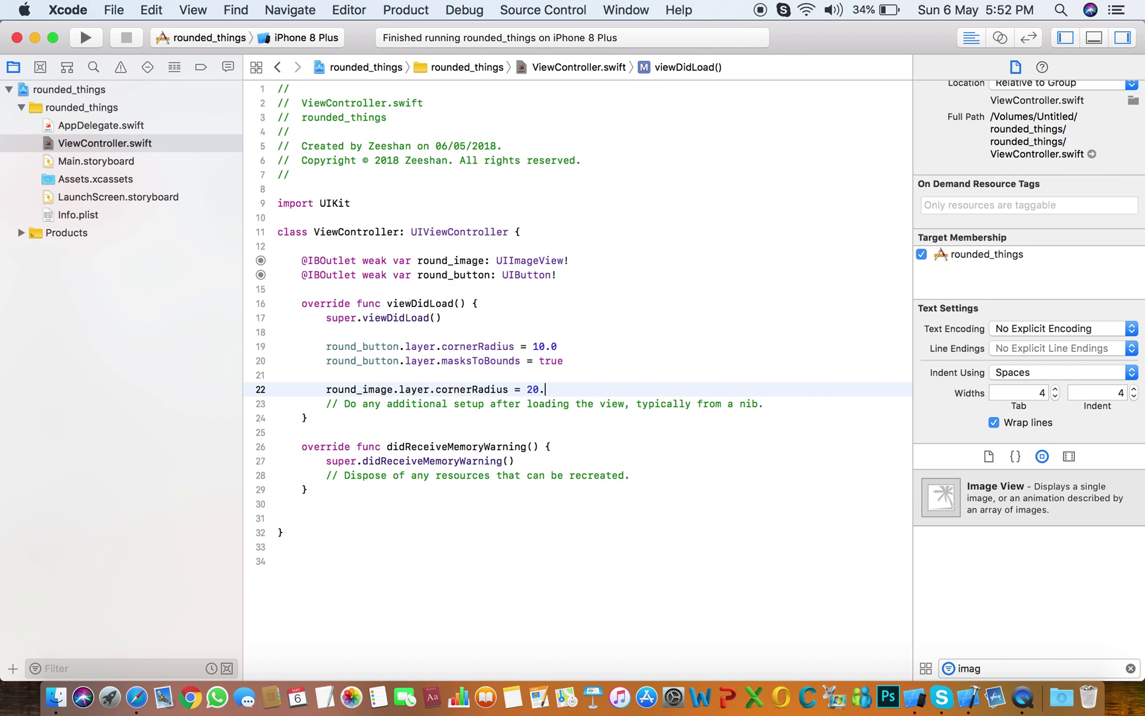
pyautogui.write('0')
# - Add round_image.layer.masksToBounds = true on the next line, then reopen Main.storyboard
pyautogui.press('Return')
pyautogui.write('i')
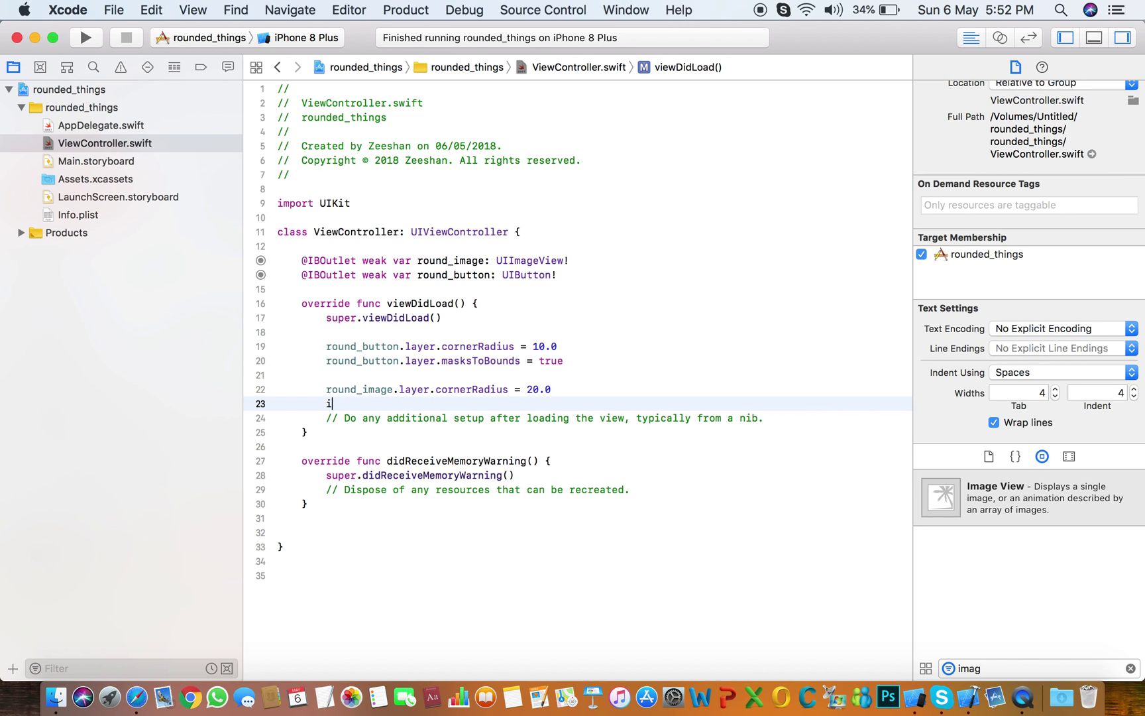
pyautogui.press('BackSpace')
pyautogui.write('rou')
pyautogui.press('Return')
pyautogui.write('.la')
pyautogui.press('Return')
pyautogui.write('.ma')
pyautogui.press('Return')
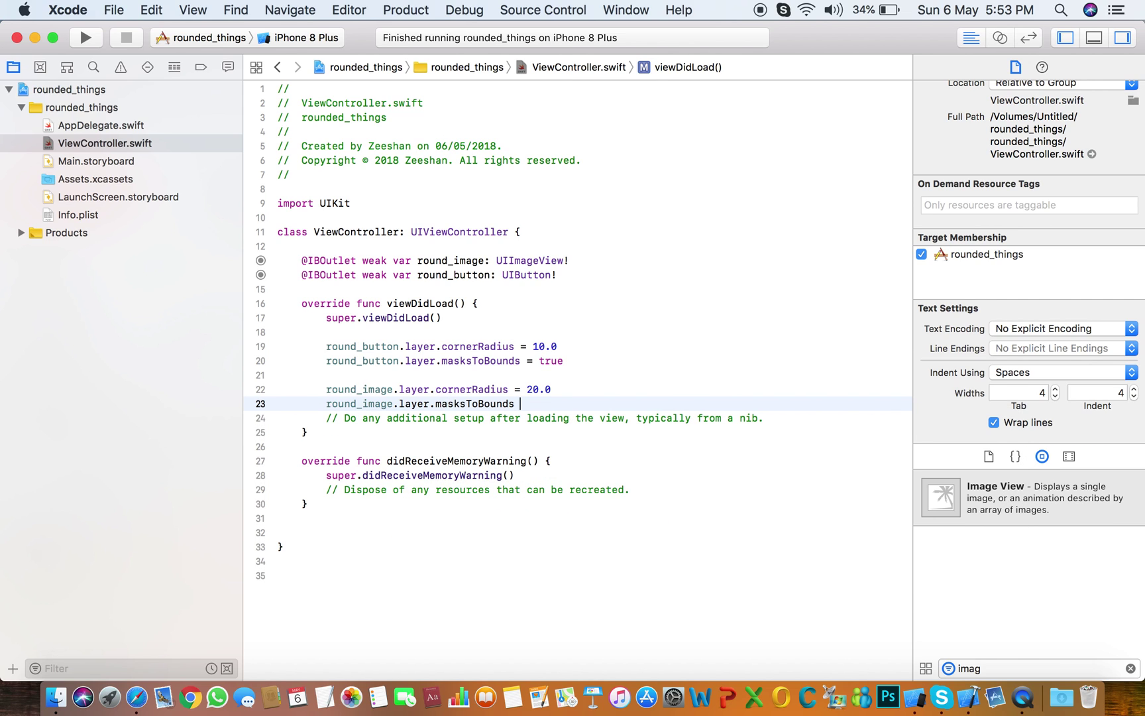
pyautogui.write('= tru')
pyautogui.press('Return')
pyautogui.click(125, 162)
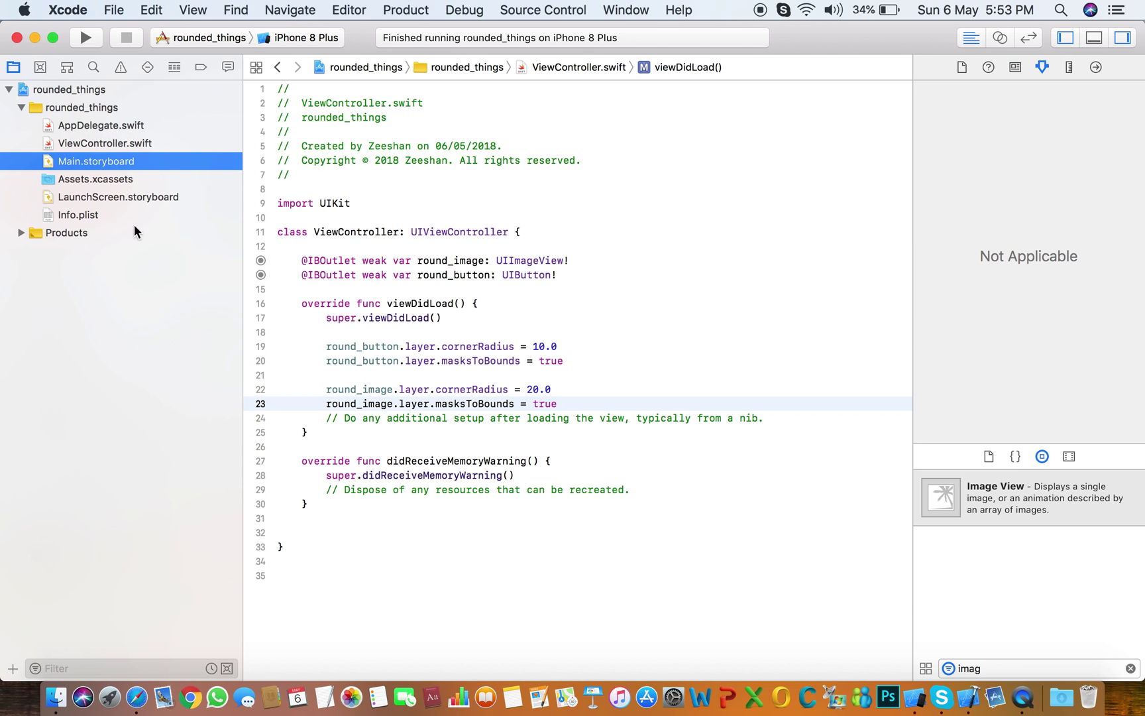
# - Drag the red PNG from Finder's Recents into the Xcode project
pyautogui.click(56, 698)
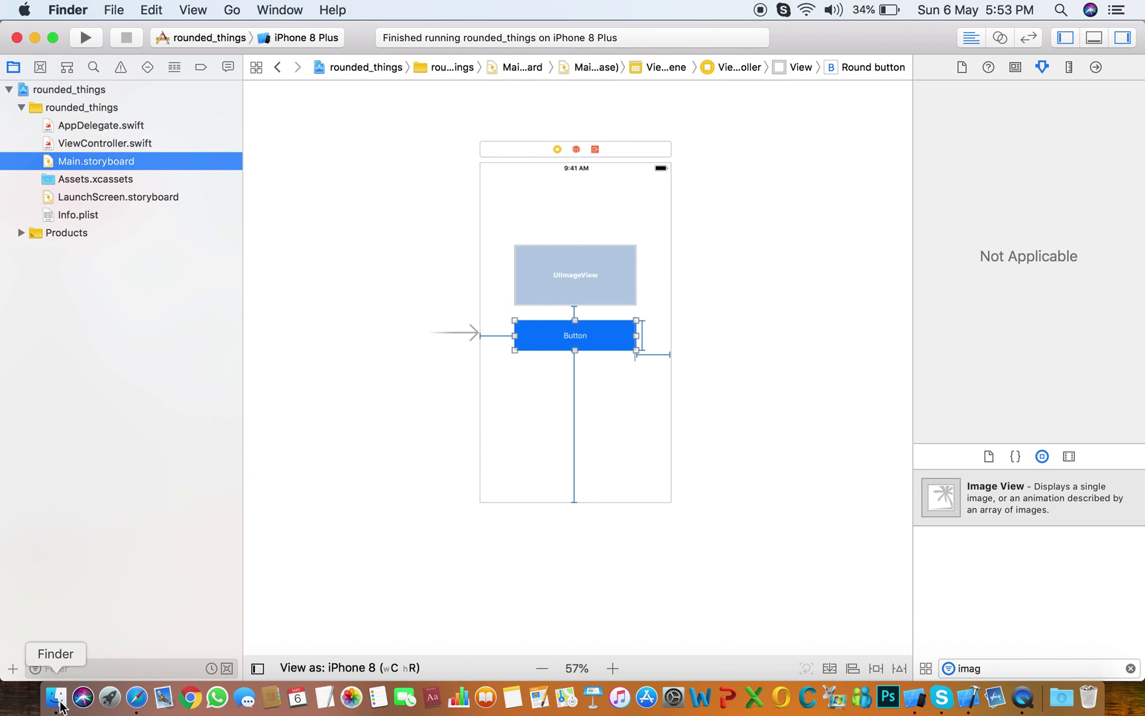
pyautogui.scroll(-5, 715, 265)
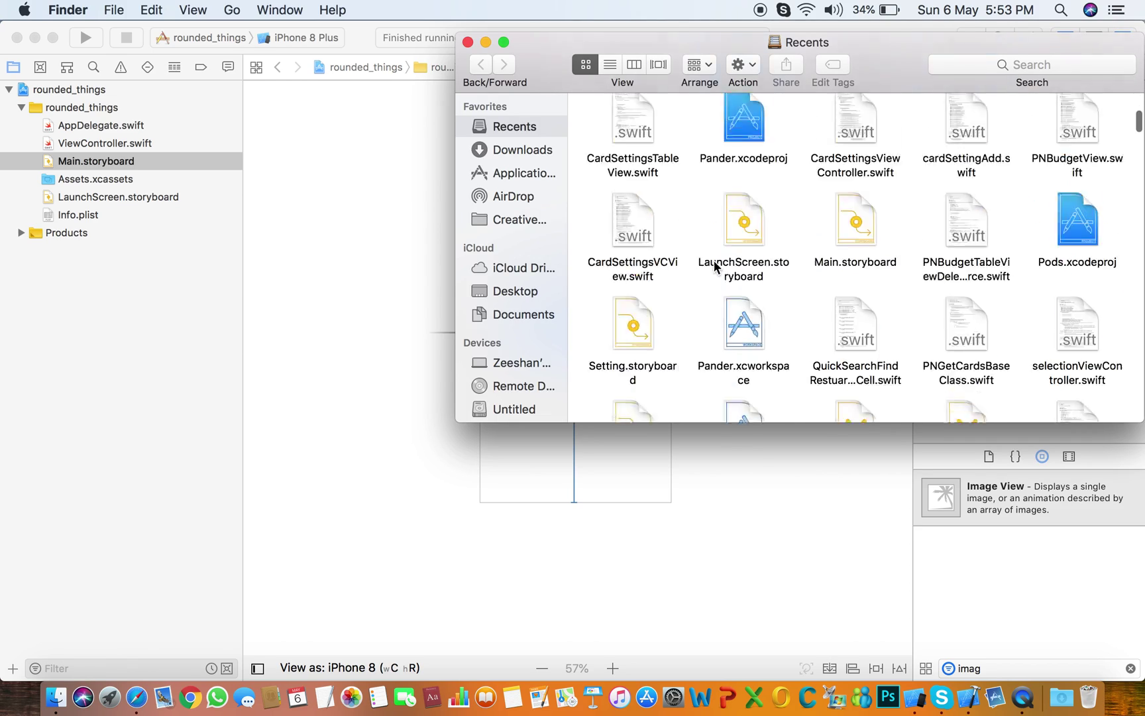
pyautogui.scroll(-5, 715, 266)
pyautogui.scroll(-5, 715, 266)
pyautogui.scroll(-5, 715, 266)
pyautogui.scroll(-5, 715, 266)
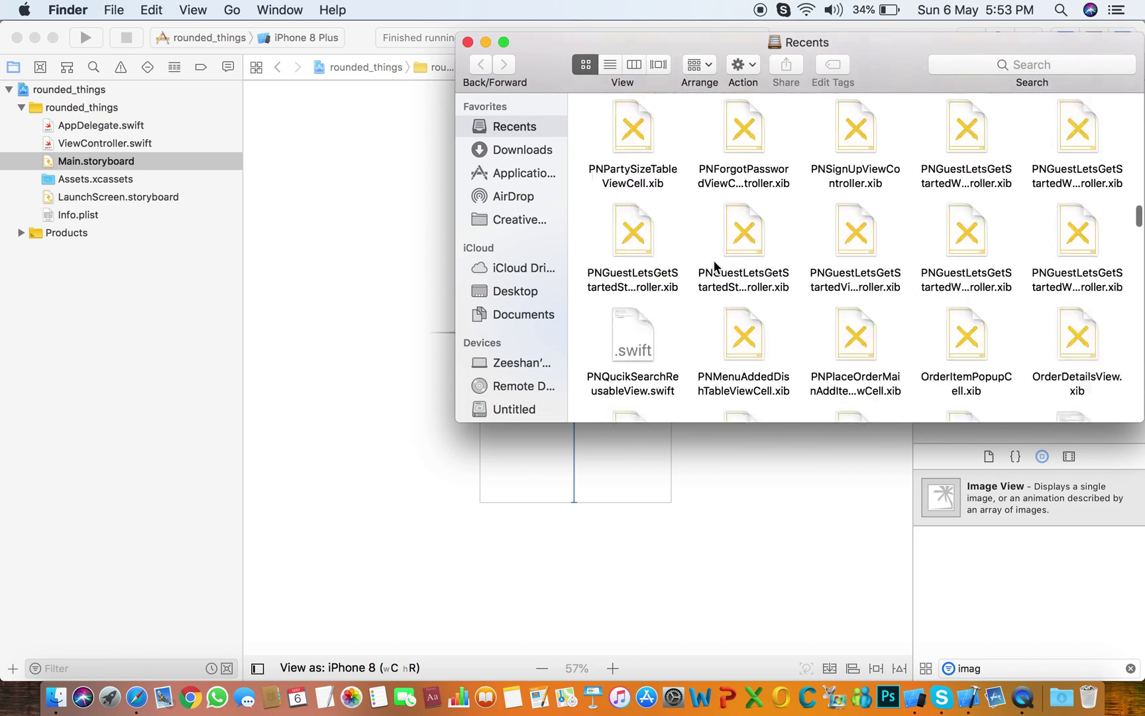
pyautogui.scroll(-4, 715, 266)
pyautogui.scroll(-4, 715, 266)
pyautogui.scroll(3, 714, 266)
pyautogui.scroll(4, 715, 266)
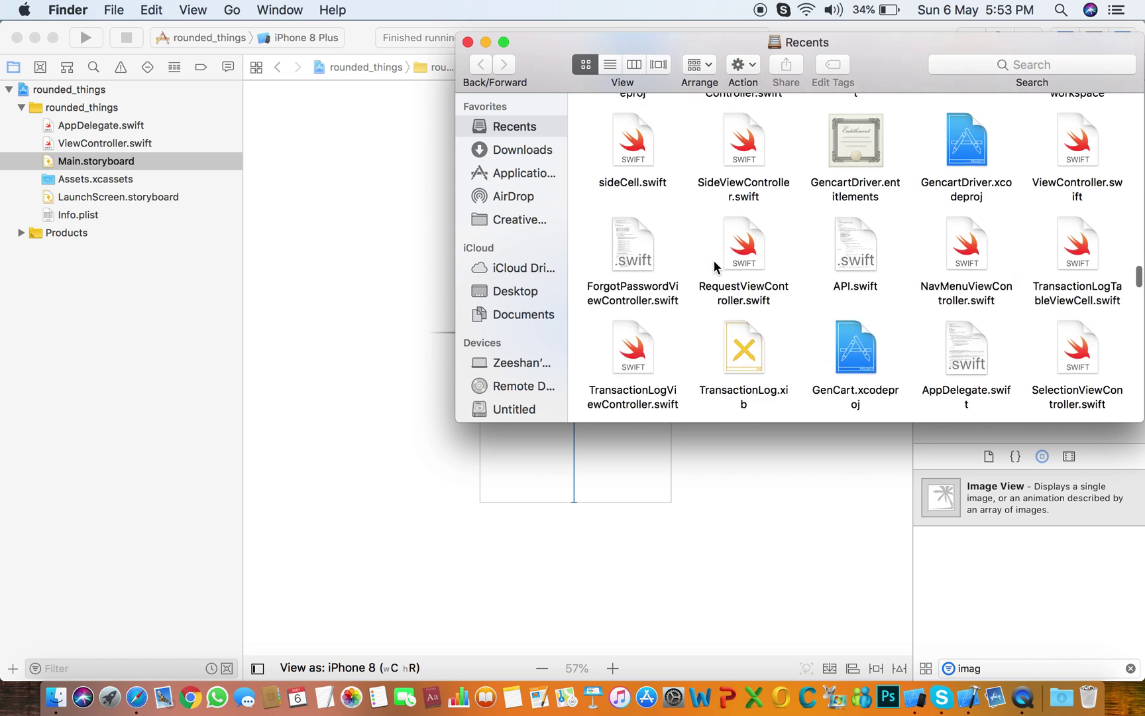
pyautogui.scroll(4, 715, 265)
pyautogui.scroll(4, 715, 265)
pyautogui.scroll(1, 715, 266)
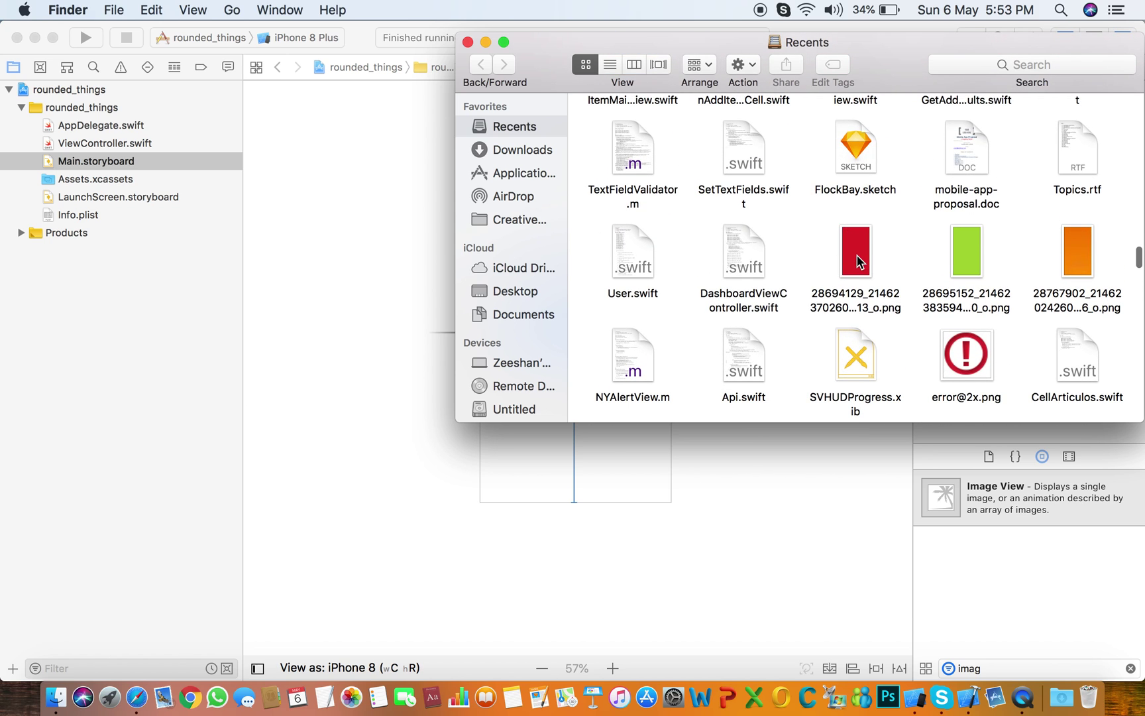
pyautogui.moveTo(857, 261); pyautogui.dragTo(159, 210)
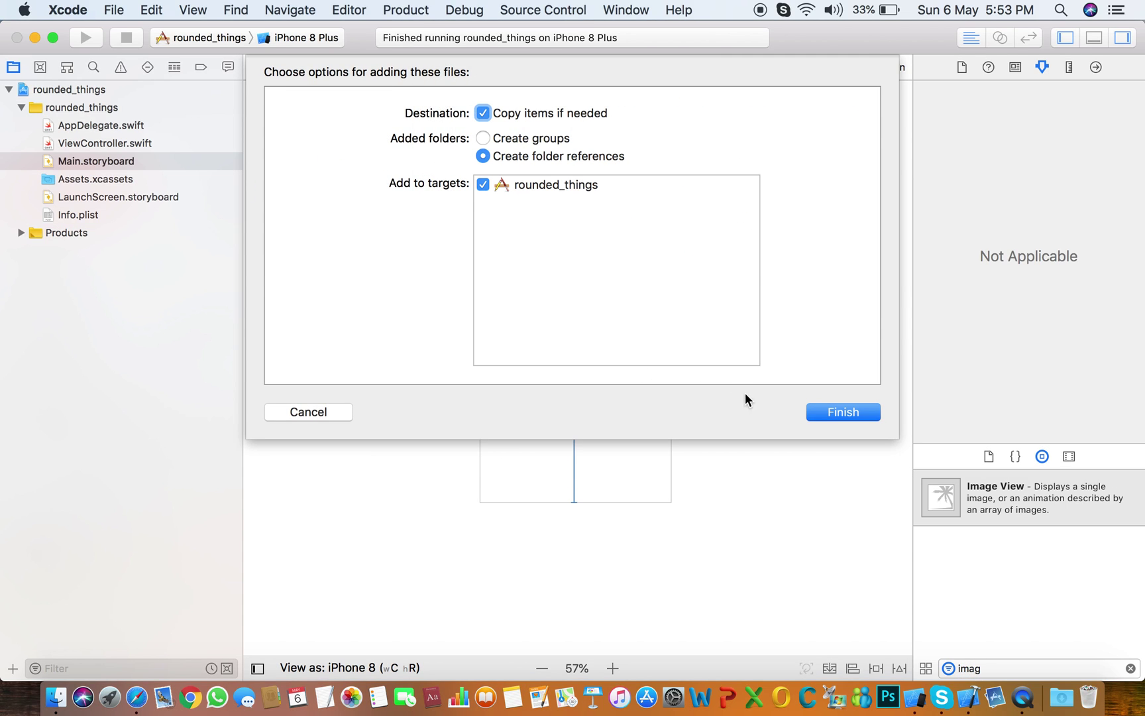
# - Confirm adding the red PNG, rename it red.png, and reopen Main.storyboard
pyautogui.click(827, 413)
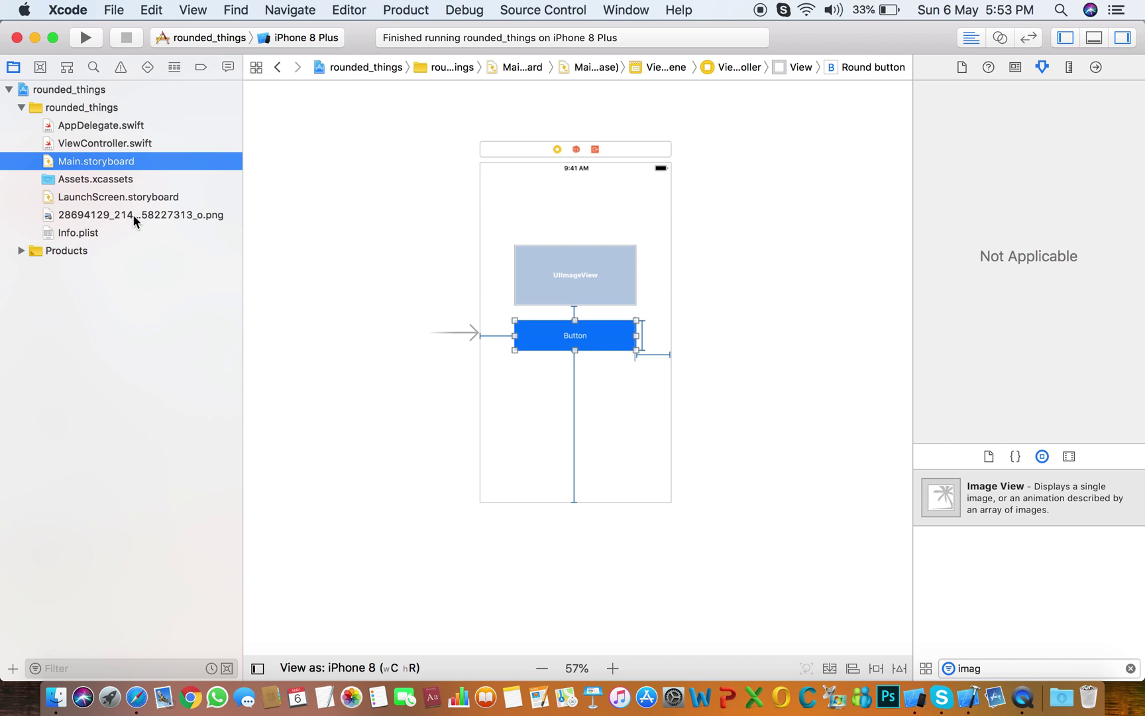
pyautogui.click(133, 214)
pyautogui.click(130, 214)
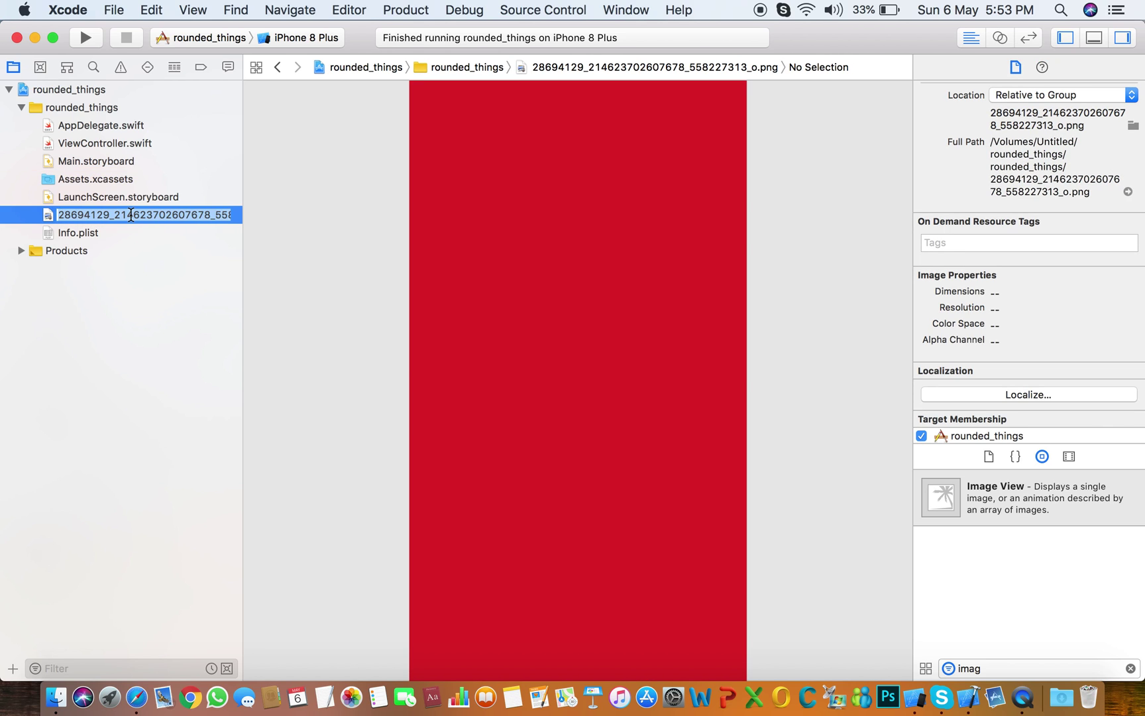
pyautogui.write('red')
pyautogui.press('Return')
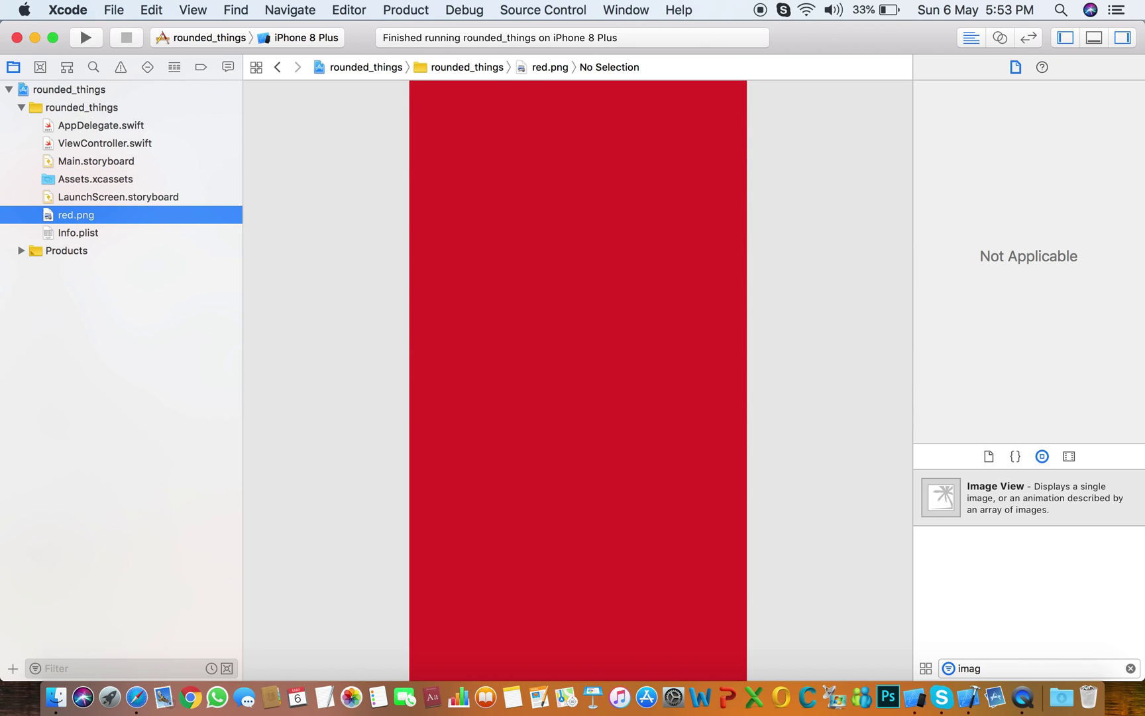
pyautogui.click(93, 163)
# - Set the UIImageView's Image attribute to red.png, then clear the storyboard selection
pyautogui.click(586, 274)
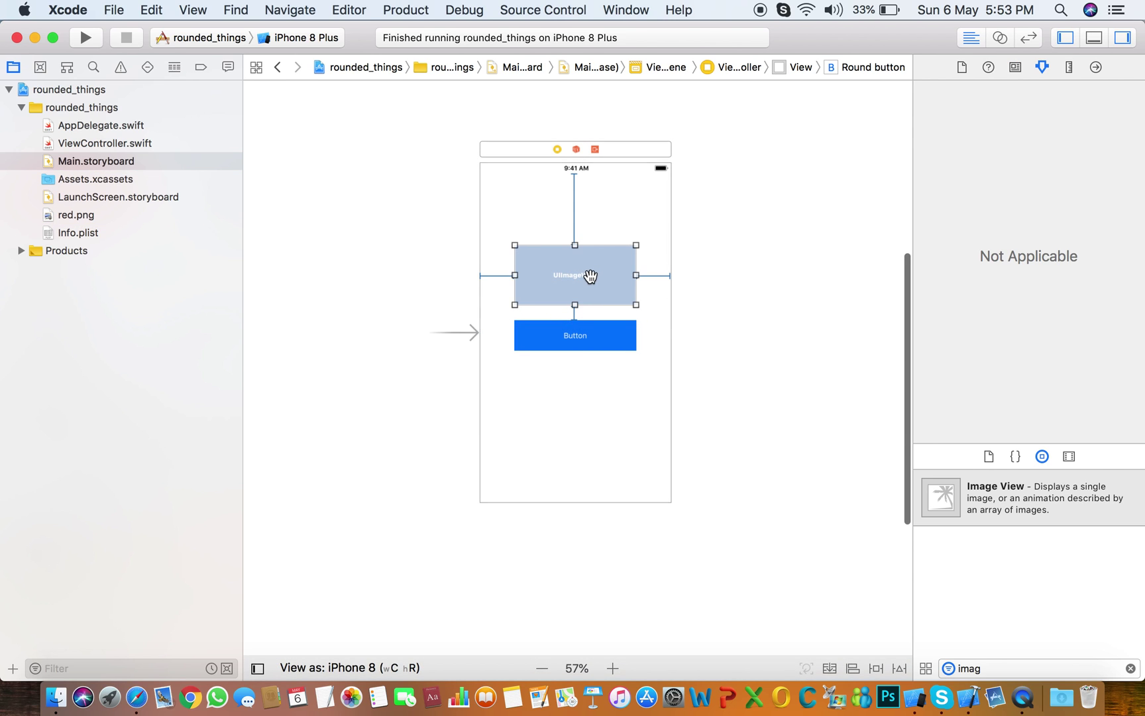
pyautogui.scroll(-2, 1034, 143)
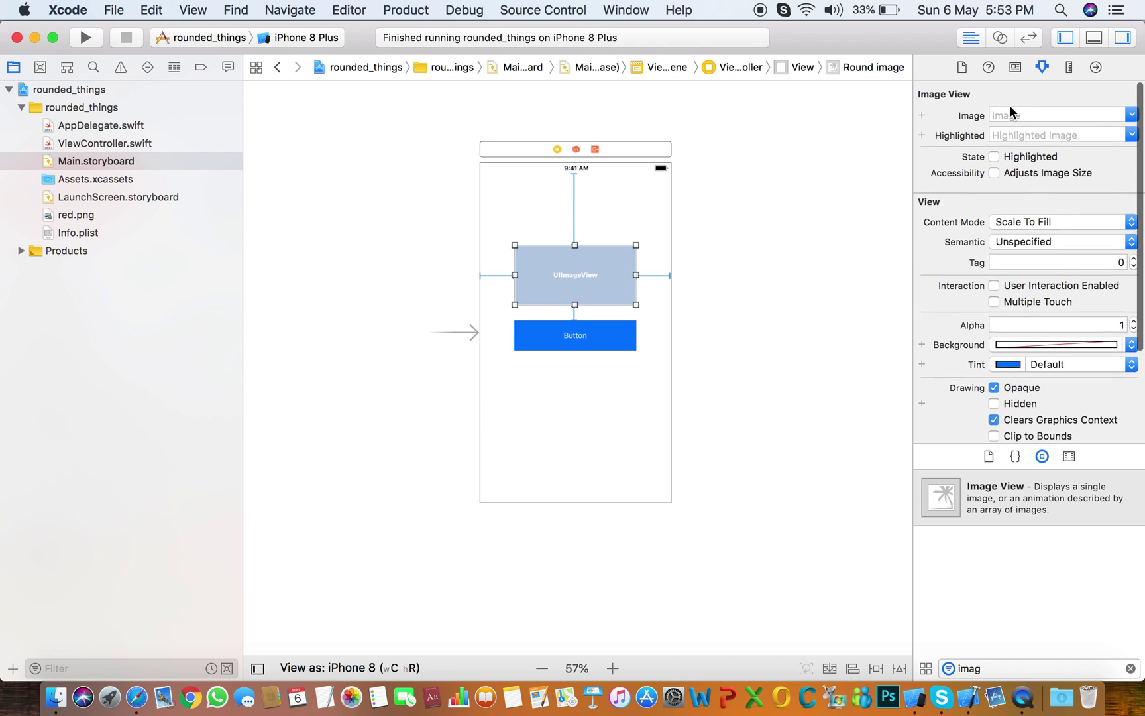
pyautogui.click(1024, 112)
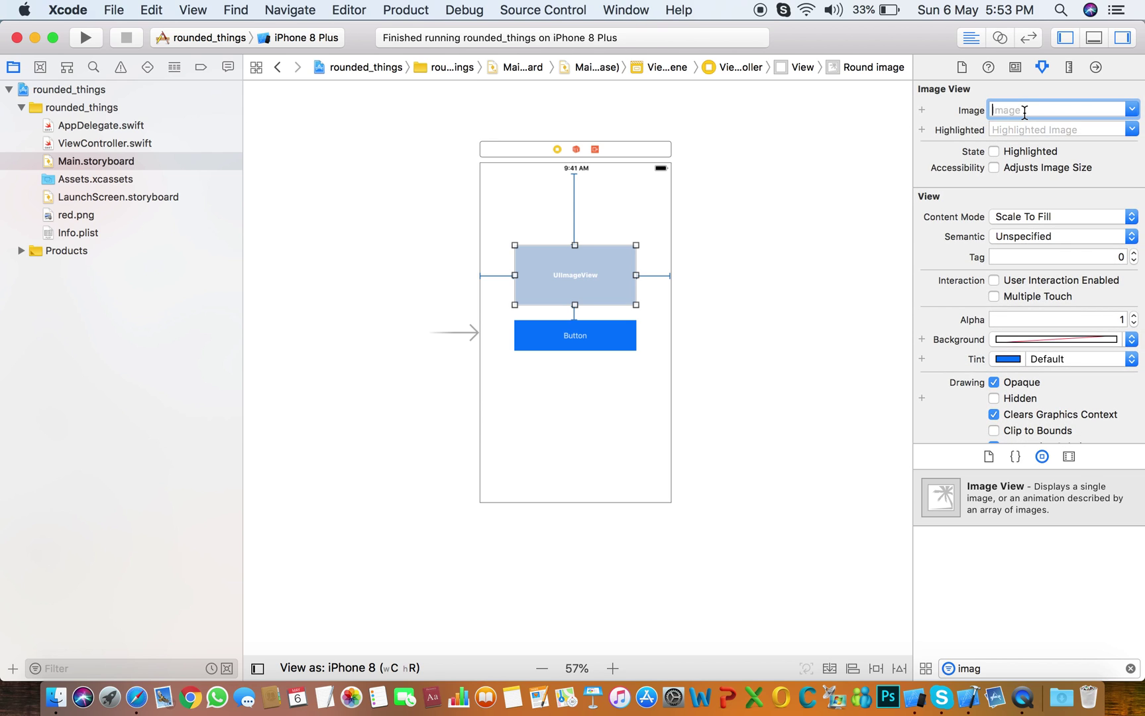
pyautogui.write('red.png')
pyautogui.press('Return')
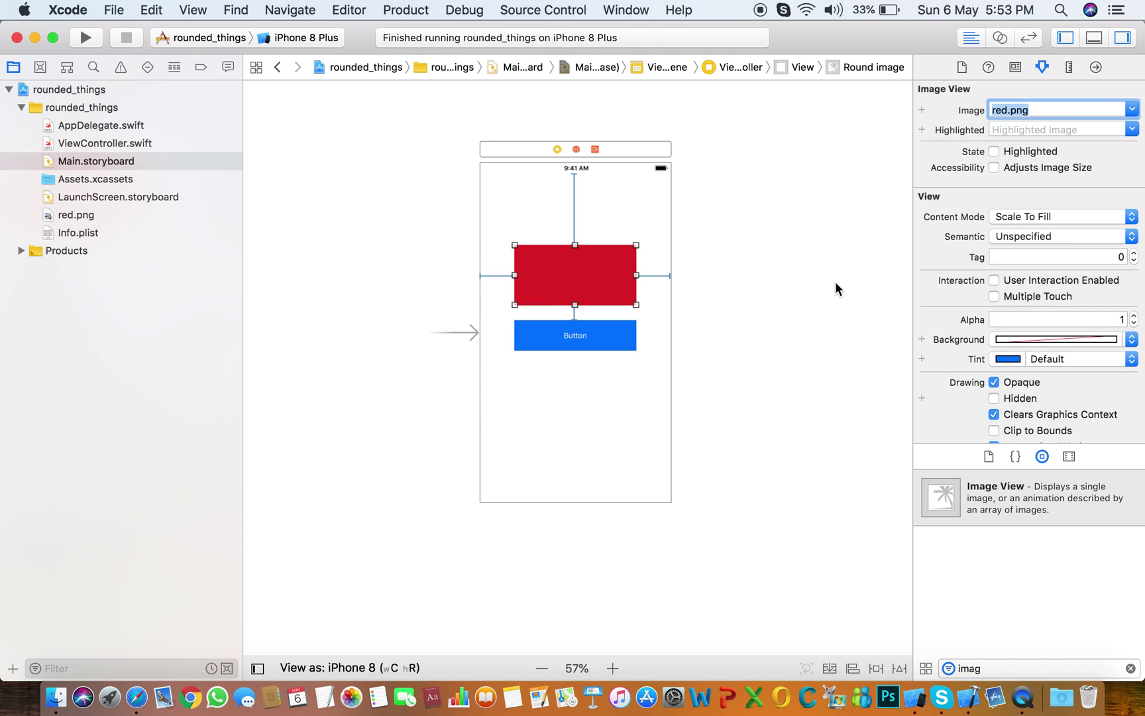
pyautogui.click(738, 304)
pyautogui.click(568, 264)
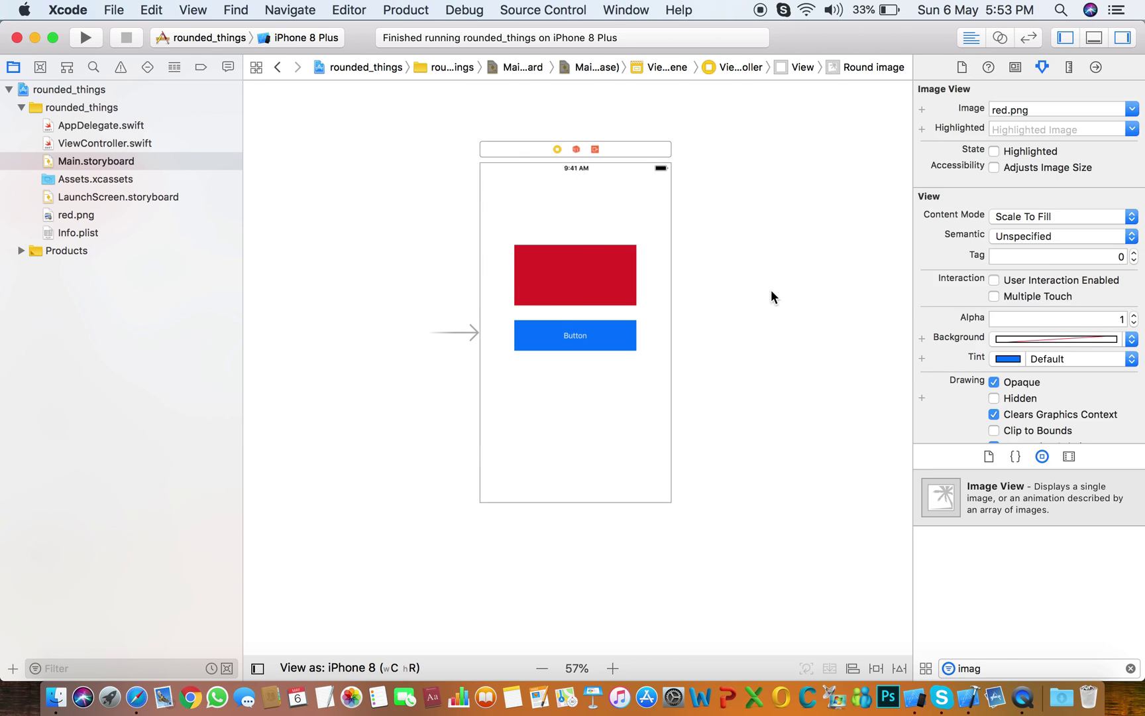
pyautogui.click(769, 290)
# - Build and run rounded_things on the iPhone 8 Plus Simulator
pyautogui.click(87, 38)
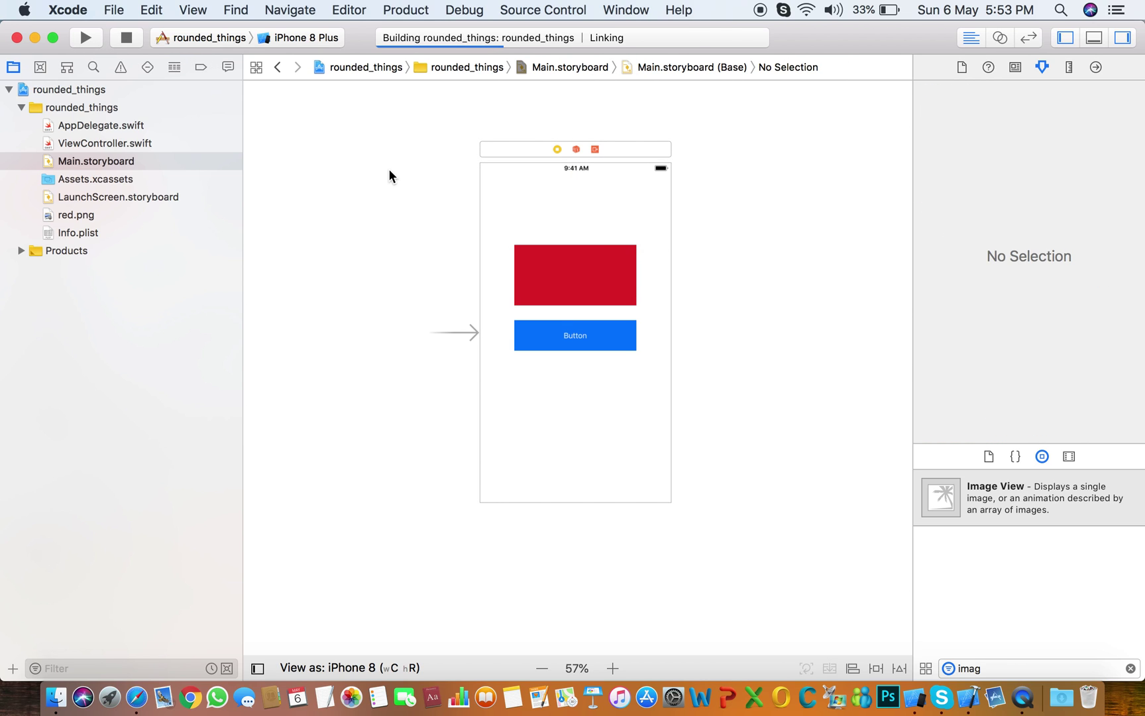